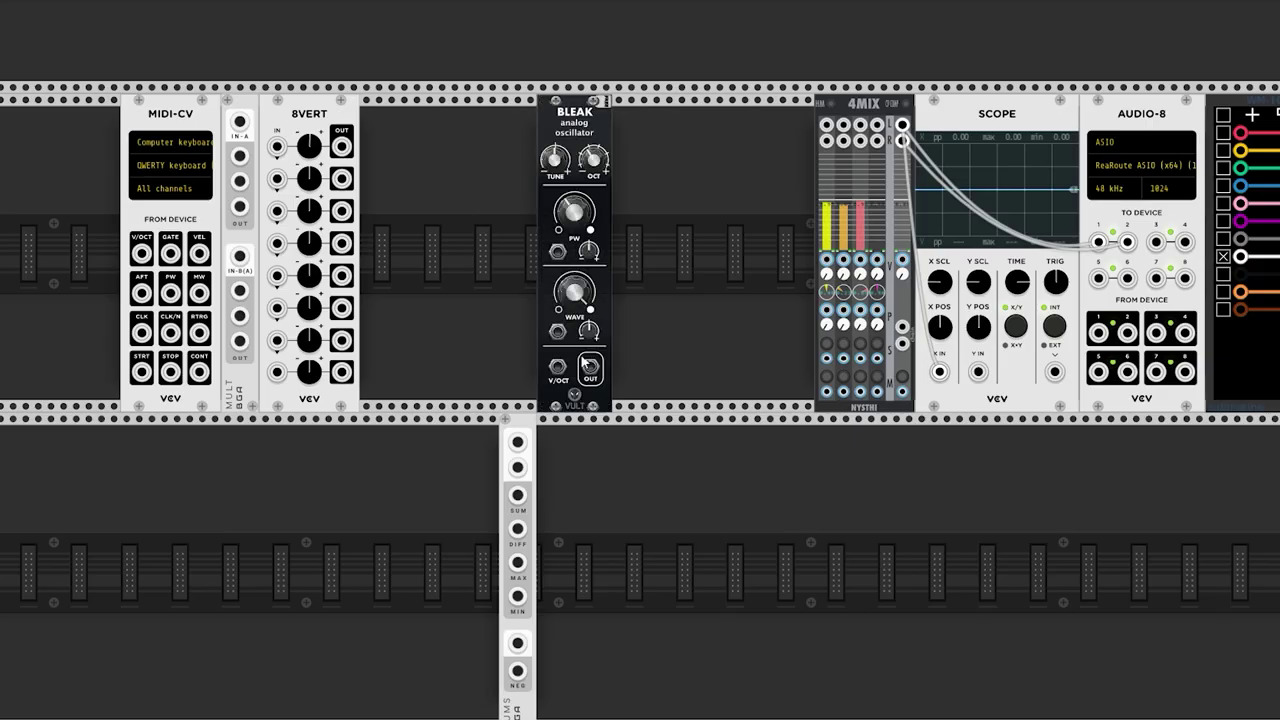
# Step: Patch the Bleak oscillator into 4MIX channel 1, raise the master level, and turn its wave toward sawtooth
pyautogui.moveTo(590, 372); pyautogui.dragTo(826, 124)
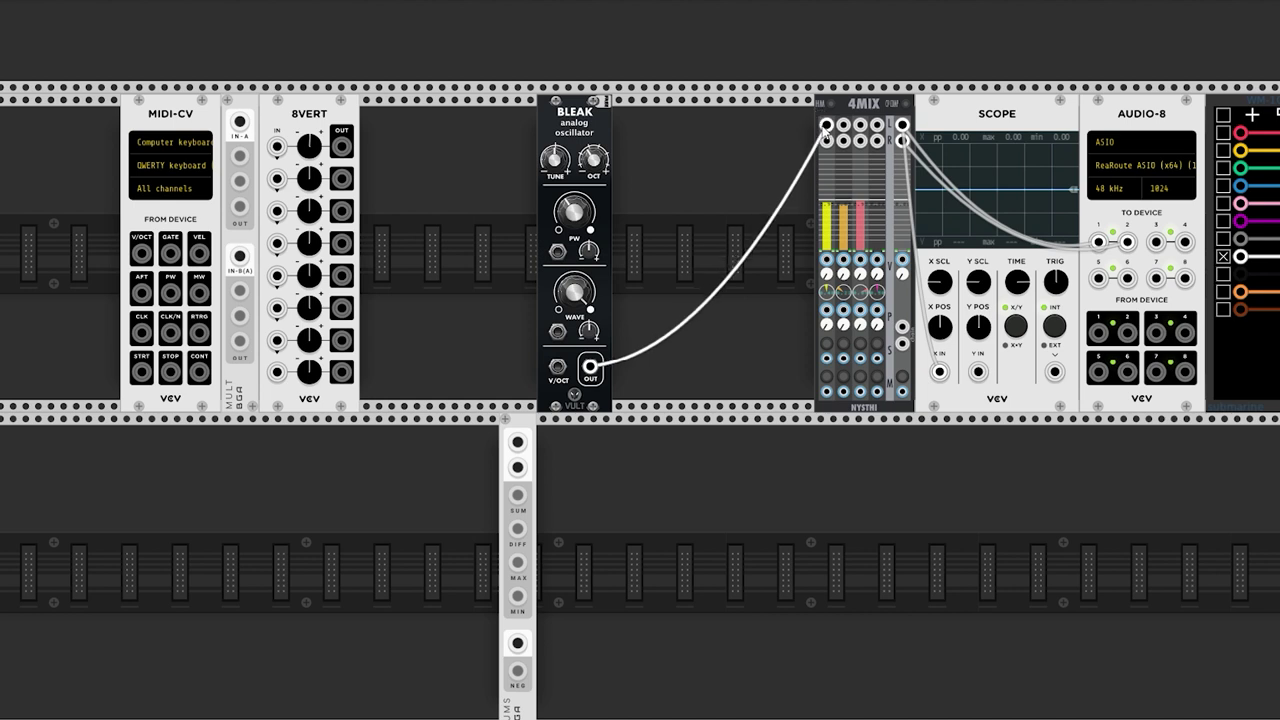
pyautogui.moveTo(900, 248); pyautogui.dragTo(904, 160)
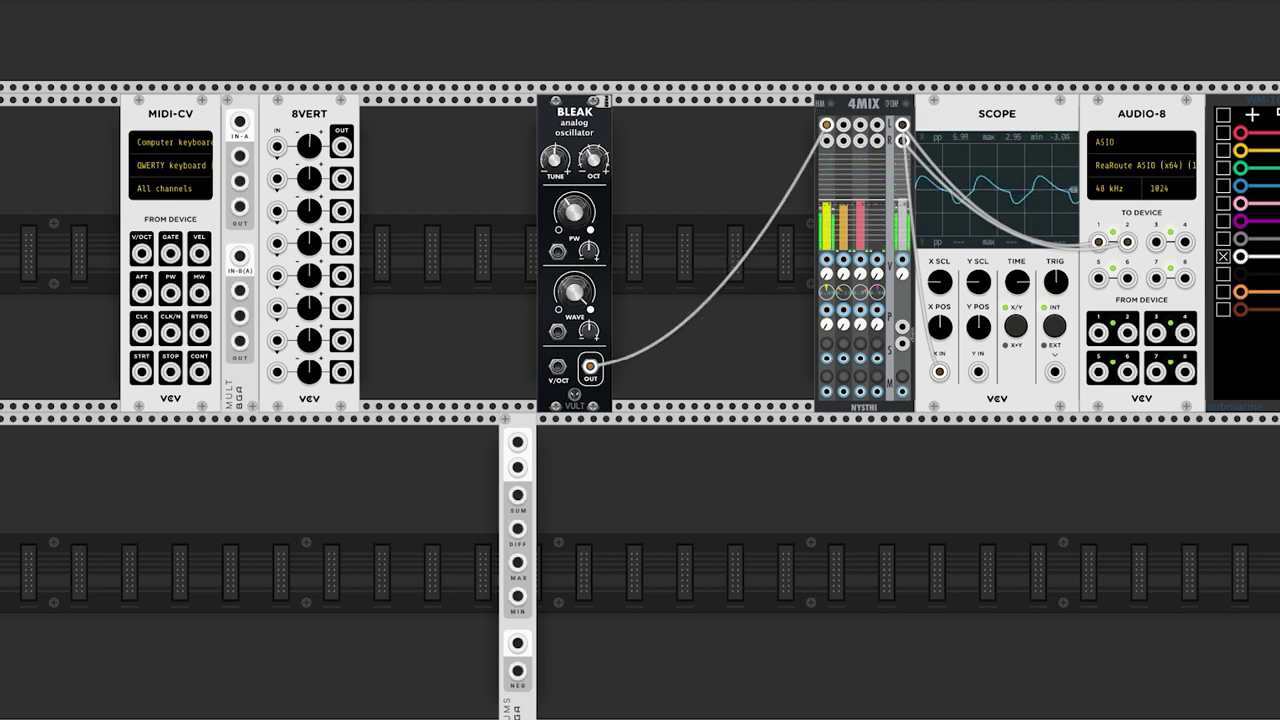
pyautogui.moveTo(573, 291)
pyautogui.mouseDown()
pyautogui.moveTo(573, 261)
pyautogui.moveTo(573, 281)
pyautogui.mouseUp()
# Step: Duplicate the Bleak twice, patch the copies into 4MIX channels 2–3, and modulate wave shapes from 8VERT's top output
pyautogui.hotkey('ctrl', 'd')
pyautogui.hotkey('ctrl', 'd')
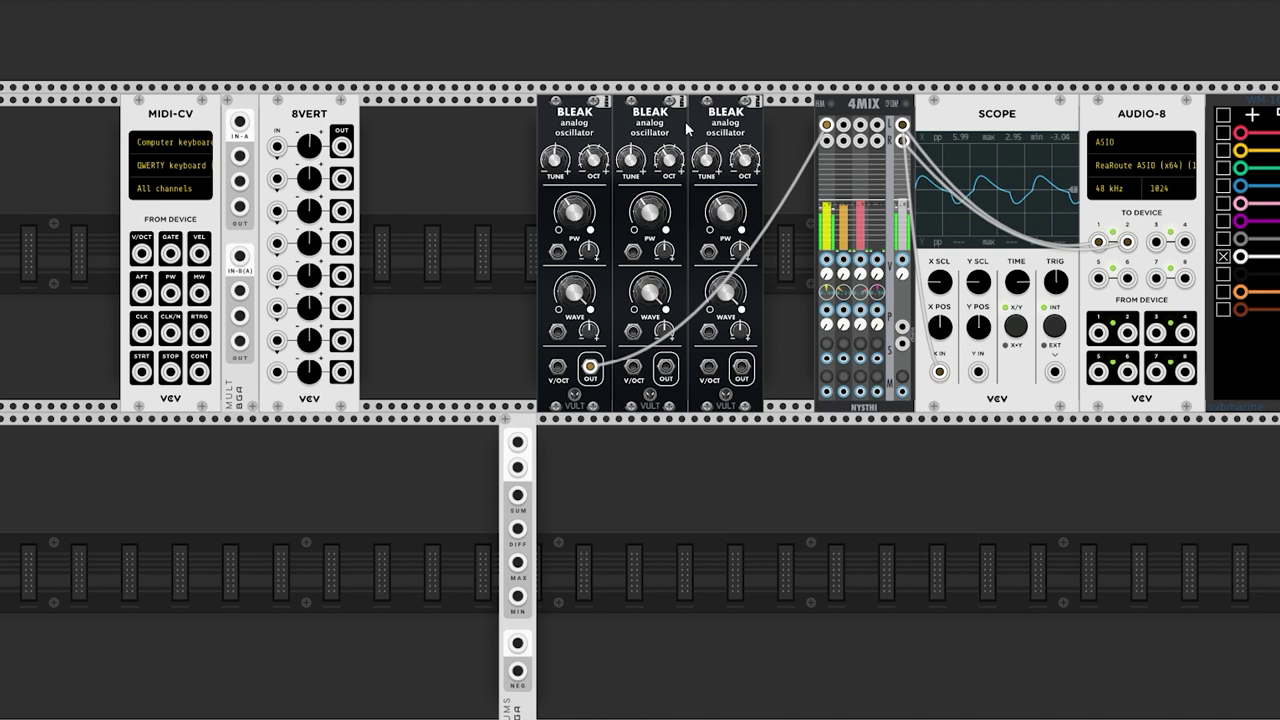
pyautogui.moveTo(667, 378); pyautogui.dragTo(741, 368)
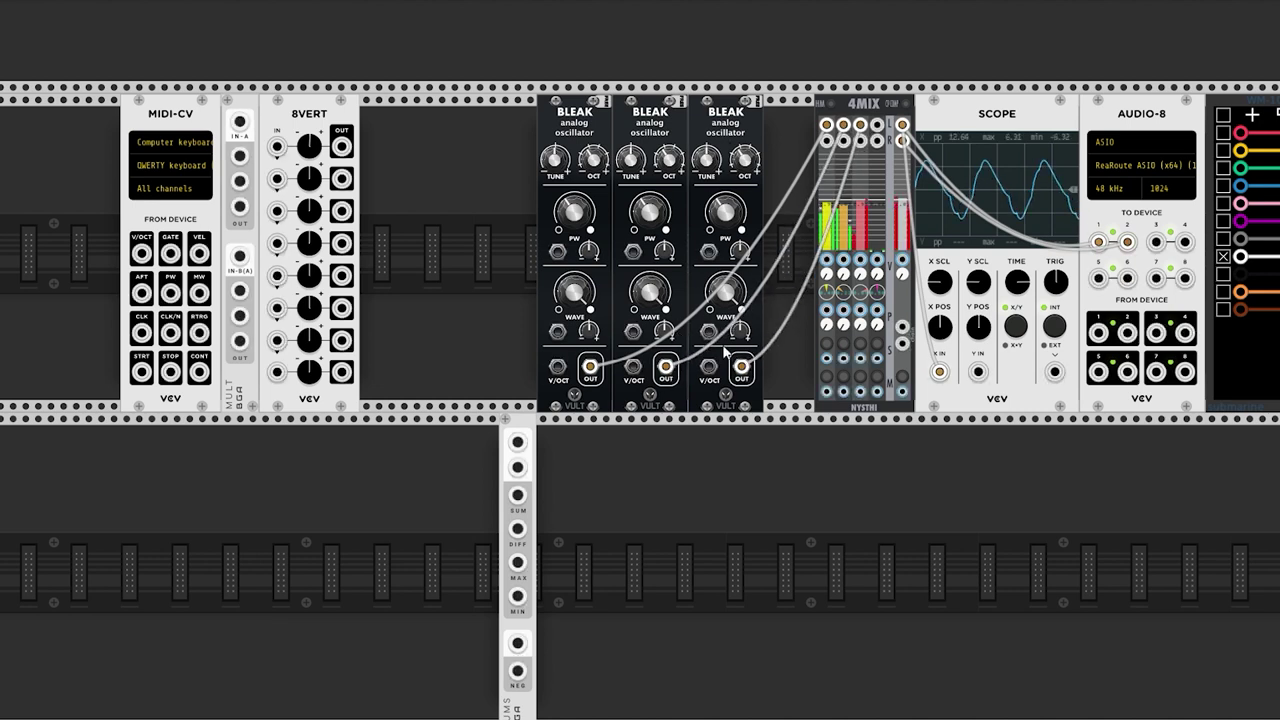
pyautogui.moveTo(343, 146); pyautogui.dragTo(709, 332)
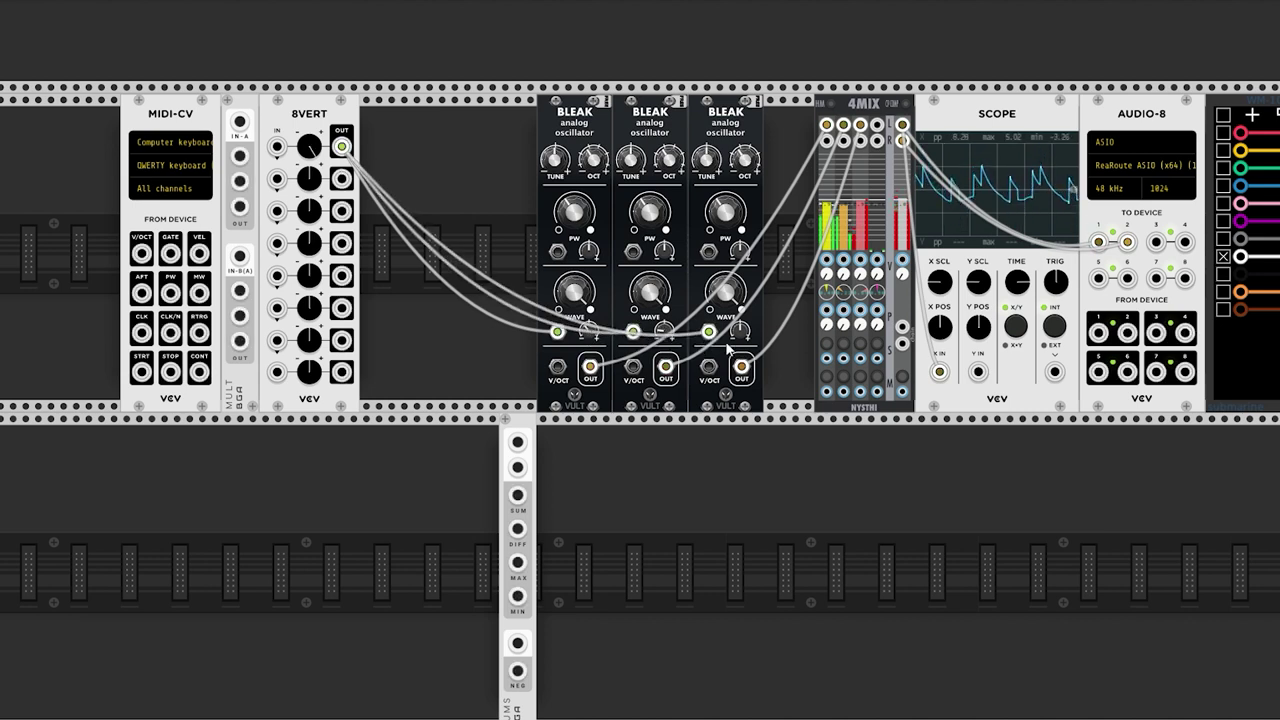
# Step: Set the third Bleak's wave modulation, lower 8VERT's top output, and place three SUMS modules among the Bleaks
pyautogui.moveTo(743, 340); pyautogui.dragTo(743, 334)
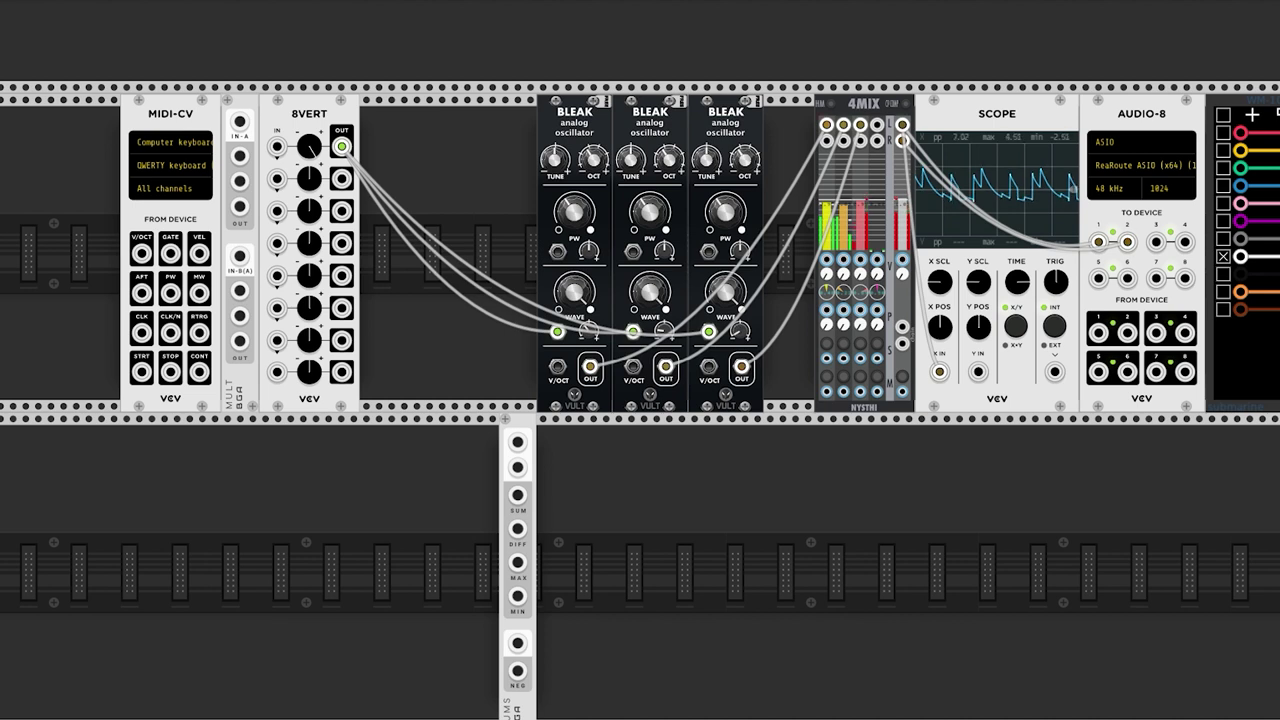
pyautogui.moveTo(309, 146); pyautogui.dragTo(309, 158)
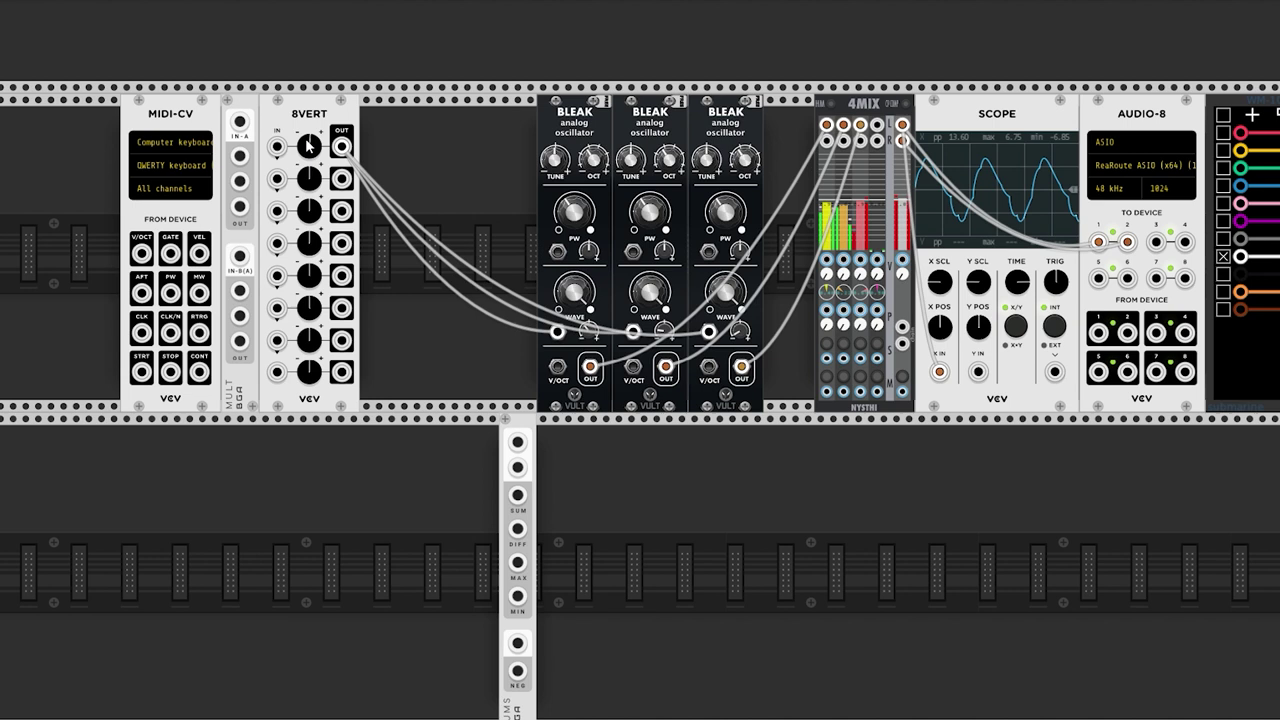
pyautogui.moveTo(499, 430); pyautogui.dragTo(486, 430)
pyautogui.moveTo(507, 258); pyautogui.dragTo(594, 107)
pyautogui.hotkey('ctrl', 'd')
pyautogui.hotkey('ctrl', 'd')
pyautogui.moveTo(404, 107); pyautogui.dragTo(720, 107)
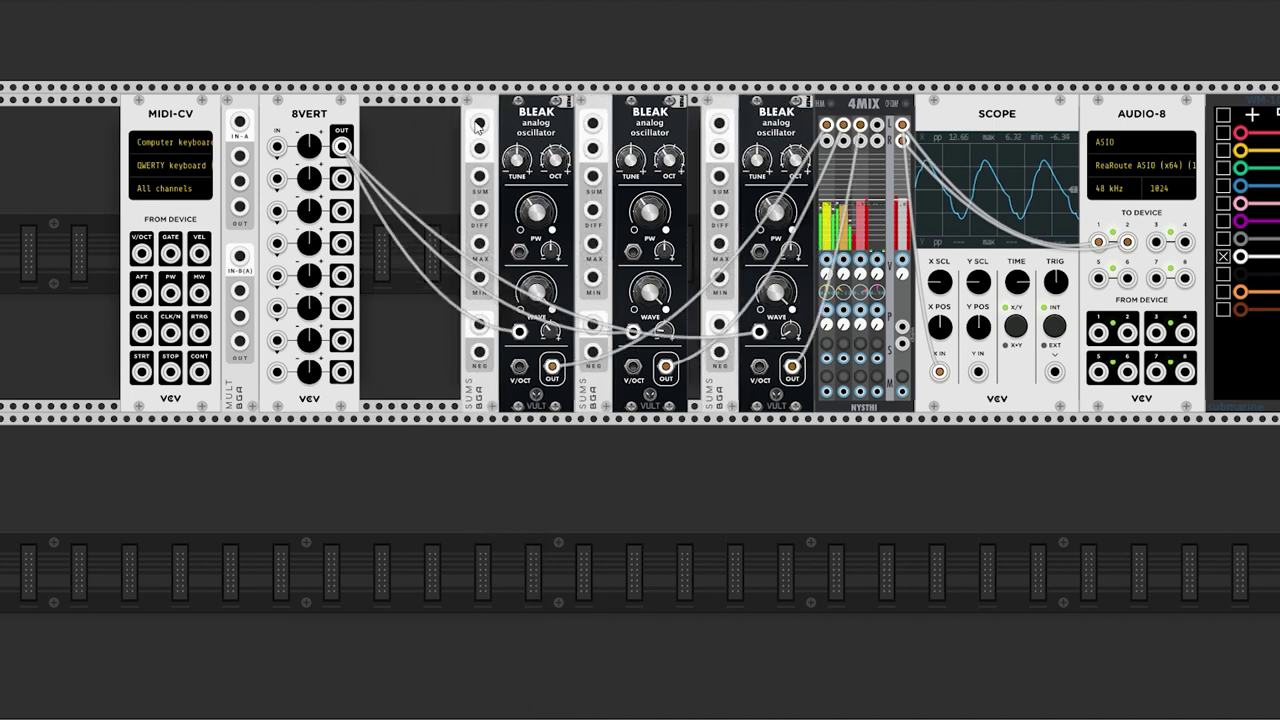
# Step: Feed keyboard V/OCT and 8VERT offsets into the SUMS modules, with the first SUMS driving Bleak pitch
pyautogui.moveTo(141, 252); pyautogui.dragTo(480, 122)
pyautogui.moveTo(141, 252); pyautogui.dragTo(720, 122)
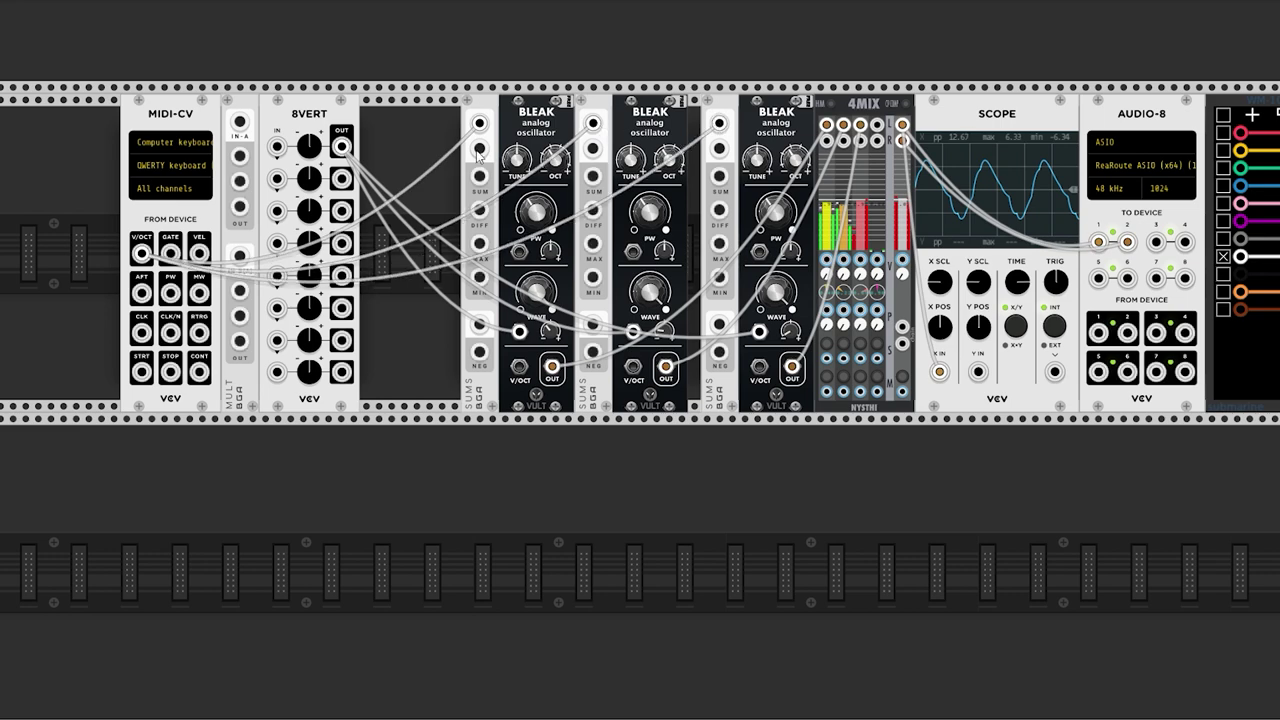
pyautogui.moveTo(342, 147); pyautogui.dragTo(480, 148)
pyautogui.moveTo(342, 178); pyautogui.dragTo(595, 150)
pyautogui.moveTo(342, 210); pyautogui.dragTo(720, 148)
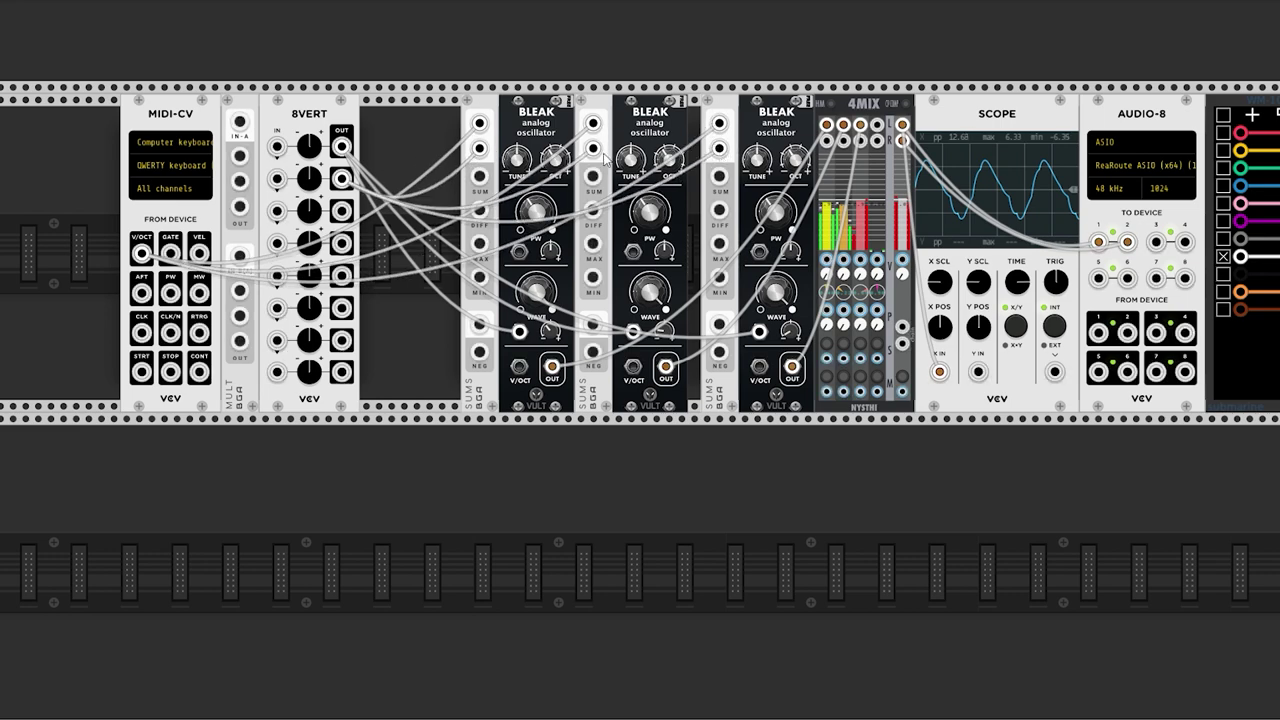
pyautogui.moveTo(480, 176); pyautogui.dragTo(519, 366)
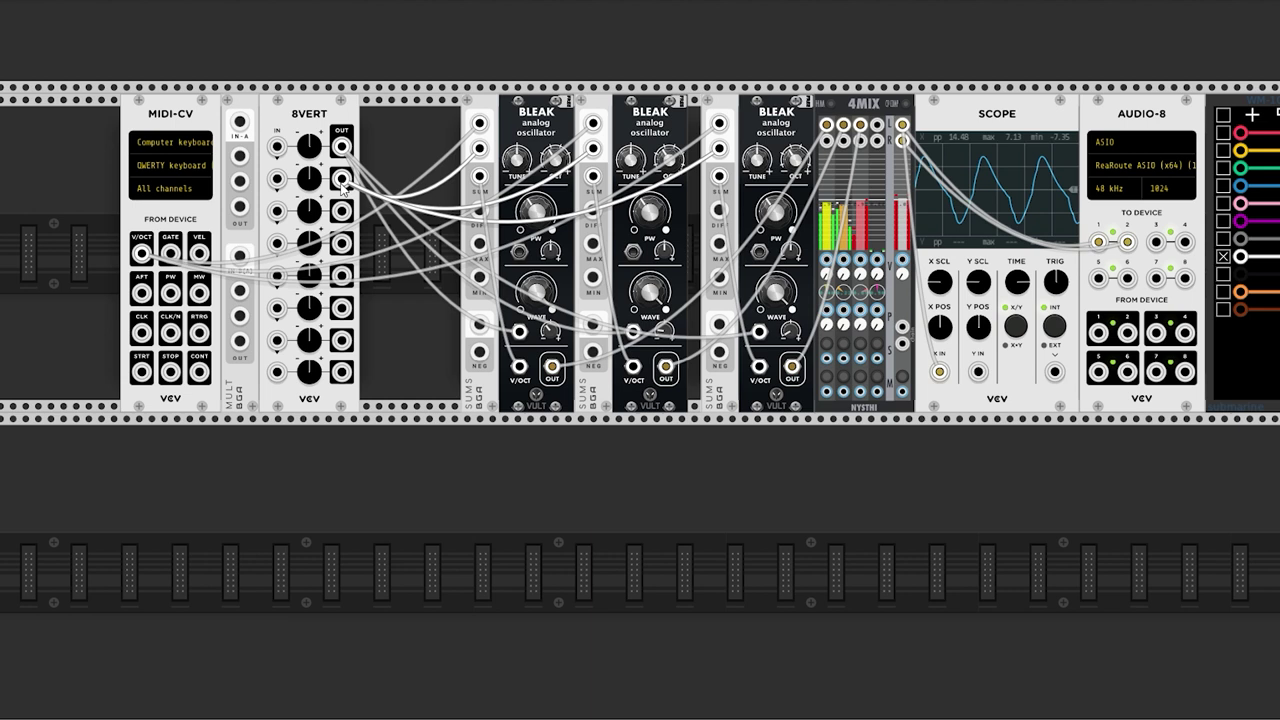
pyautogui.moveTo(310, 178)
pyautogui.mouseDown()
pyautogui.moveTo(310, 155)
pyautogui.moveTo(316, 180)
pyautogui.mouseUp()
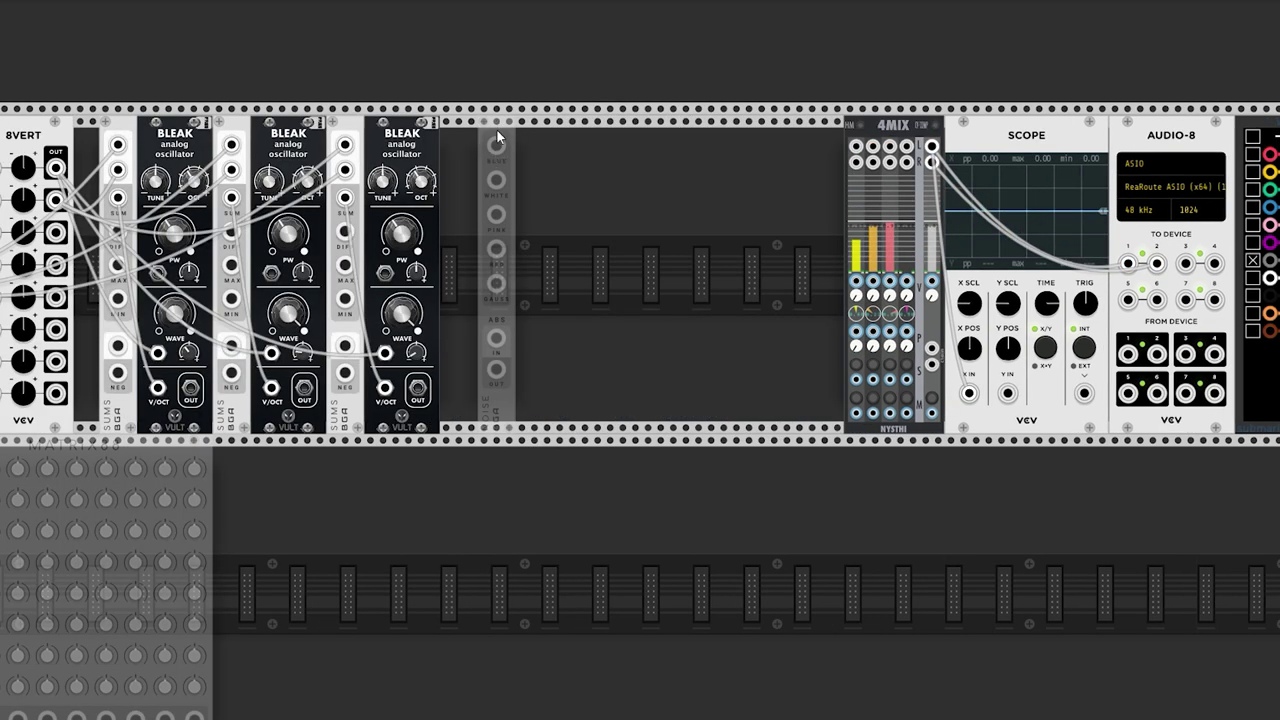
# Step: Place the NOISE module against the third Bleak, patch its WHITE output into 4MIX channel 1, and set the level
pyautogui.click(493, 147)
pyautogui.moveTo(497, 136); pyautogui.dragTo(475, 183)
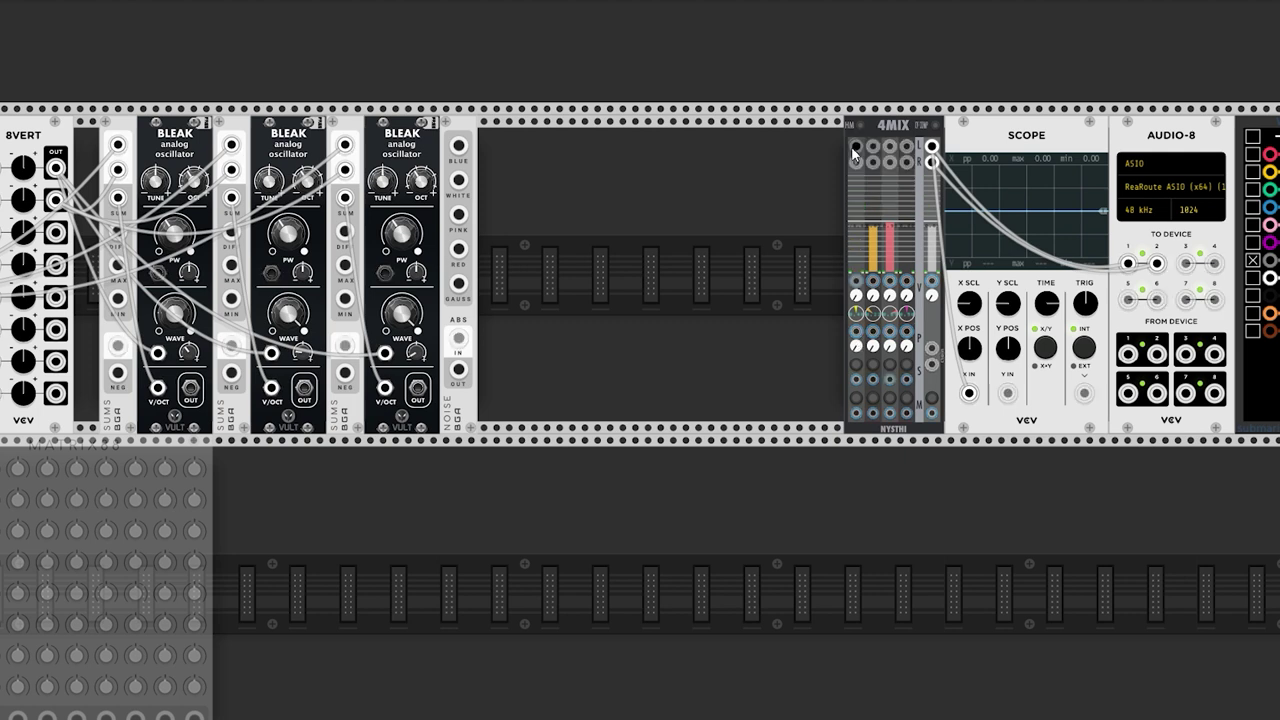
pyautogui.moveTo(855, 146); pyautogui.dragTo(460, 183)
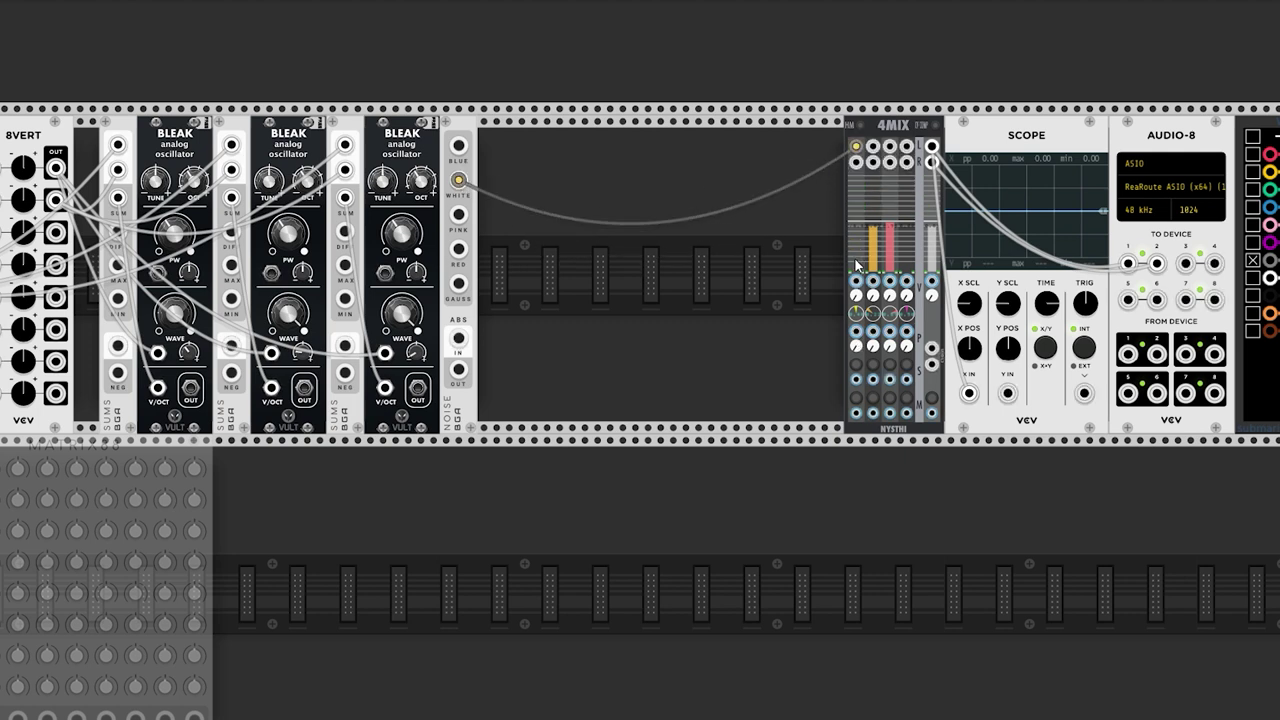
pyautogui.moveTo(857, 265); pyautogui.dragTo(857, 173)
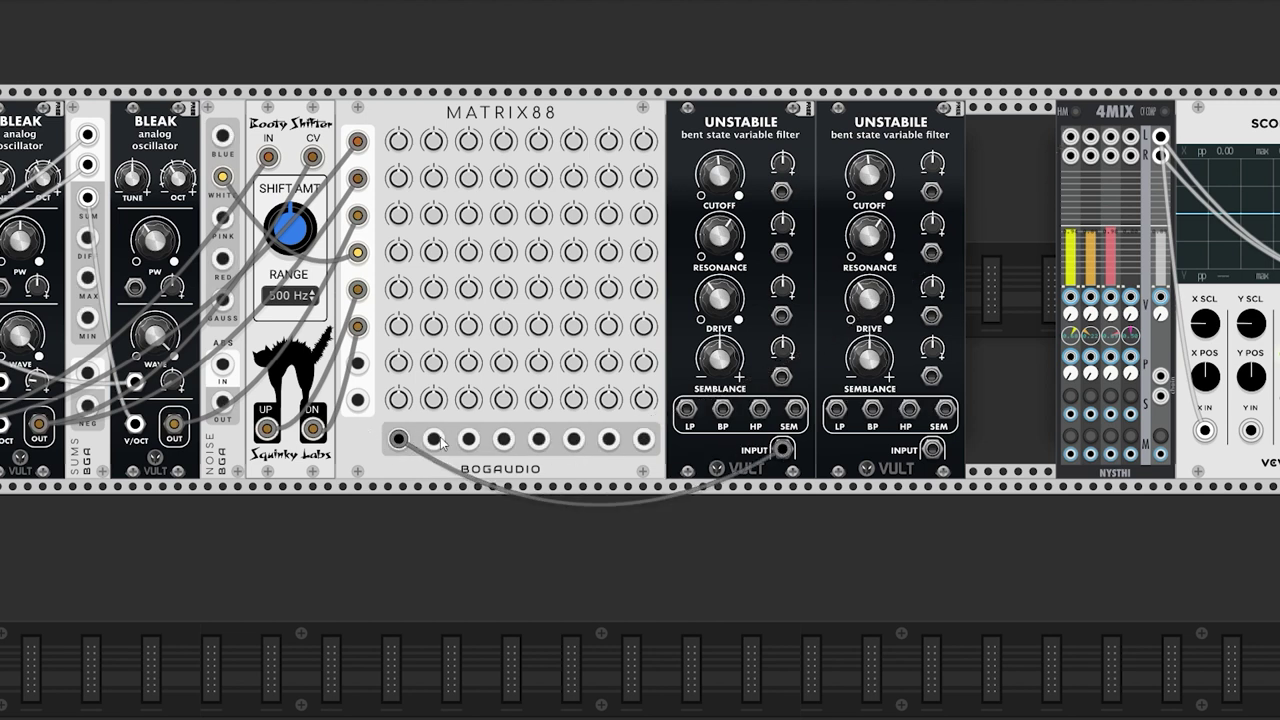
# Step: Patch Matrix88 outputs 1–2 into the Unstabile filters, their band-pass outputs into 4MIX, and raise row 4 in columns 1–2
pyautogui.moveTo(433, 438); pyautogui.dragTo(932, 448)
pyautogui.moveTo(722, 408); pyautogui.dragTo(1071, 136)
pyautogui.moveTo(872, 408); pyautogui.dragTo(1090, 136)
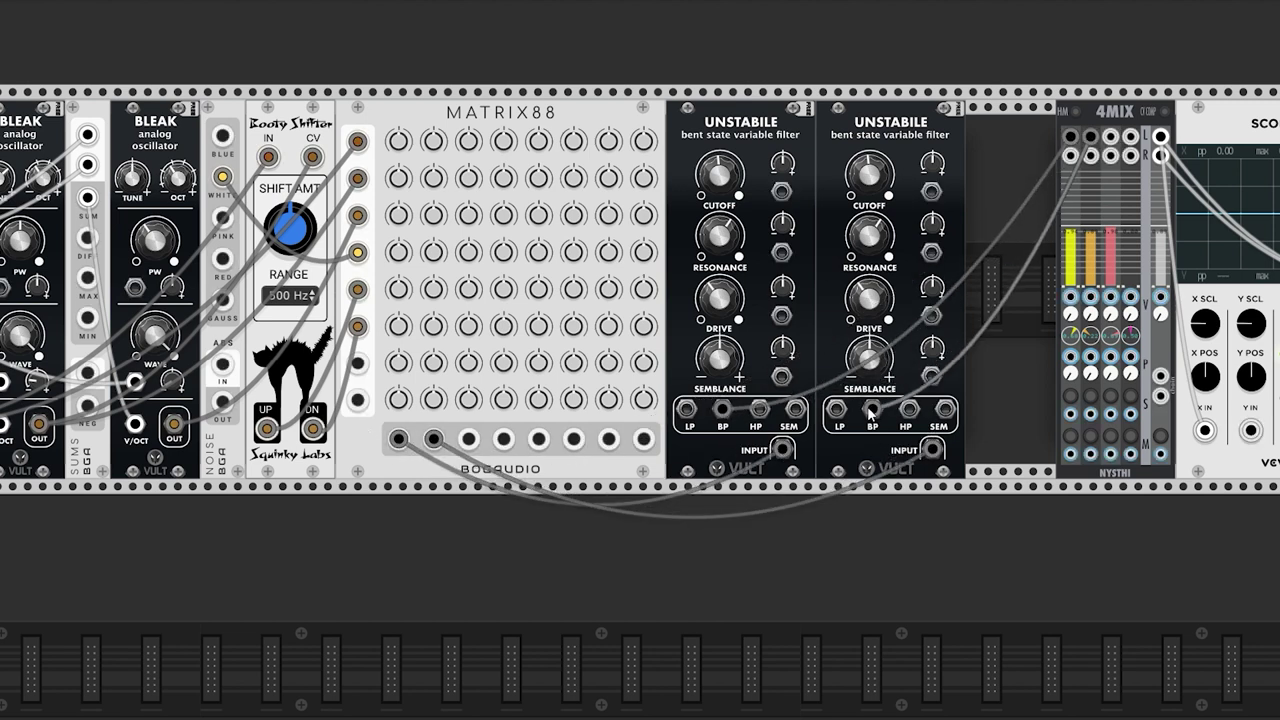
pyautogui.moveTo(398, 251); pyautogui.dragTo(398, 231)
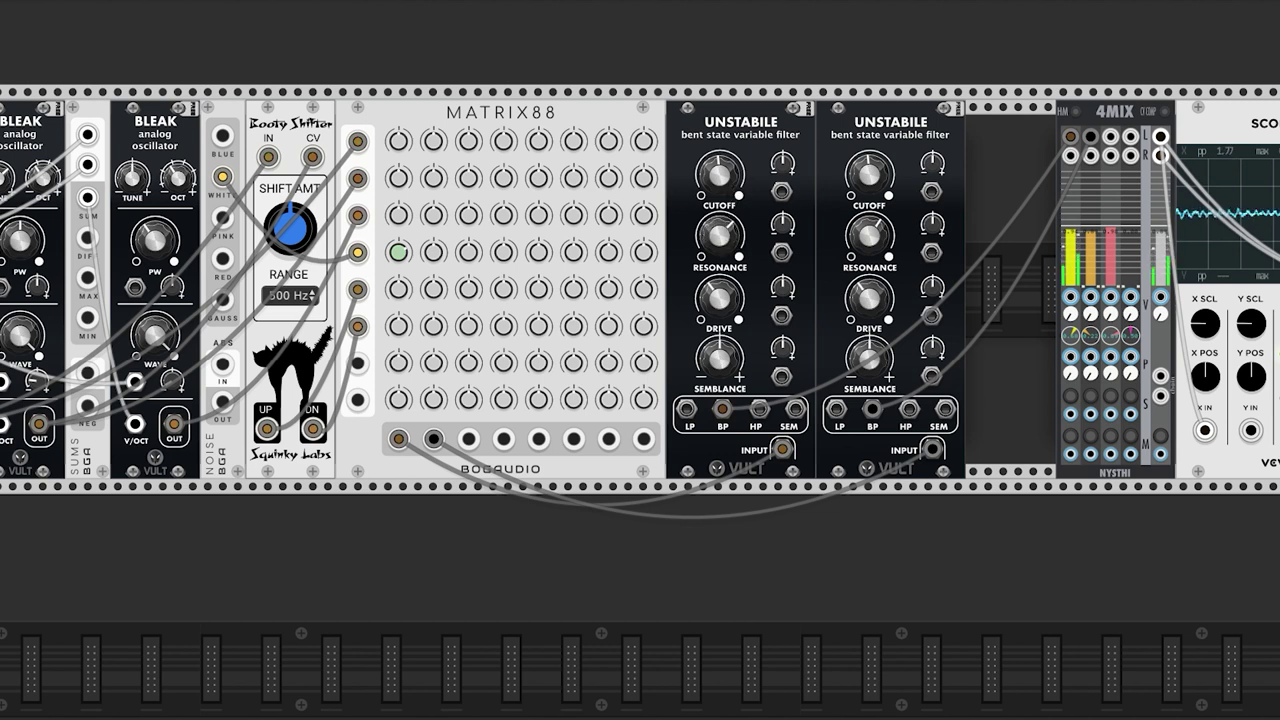
pyautogui.moveTo(433, 251); pyautogui.dragTo(433, 235)
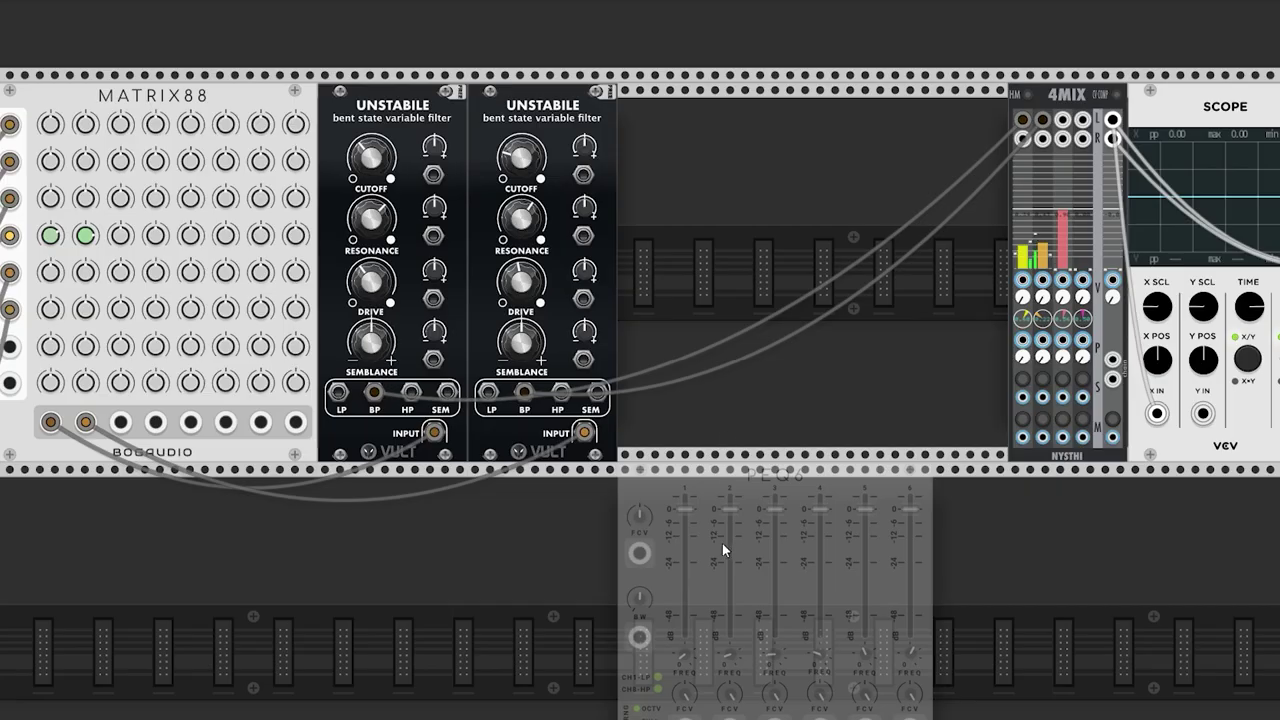
# Step: Insert PEQ6 between Matrix88 output 3 and 4MIX, raise row 5 in column 3, and lower PEQ6's band 1
pyautogui.moveTo(664, 497); pyautogui.dragTo(668, 138)
pyautogui.moveTo(120, 422); pyautogui.dragTo(1021, 138)
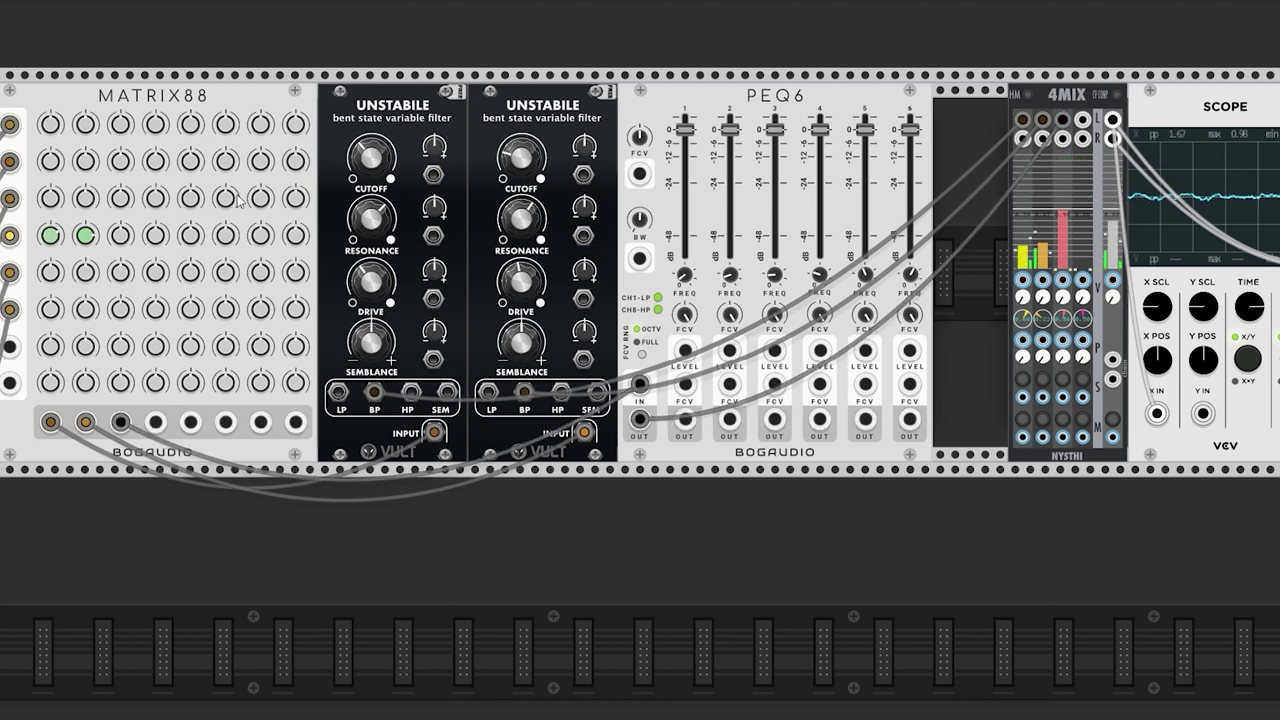
pyautogui.moveTo(120, 271); pyautogui.dragTo(120, 242)
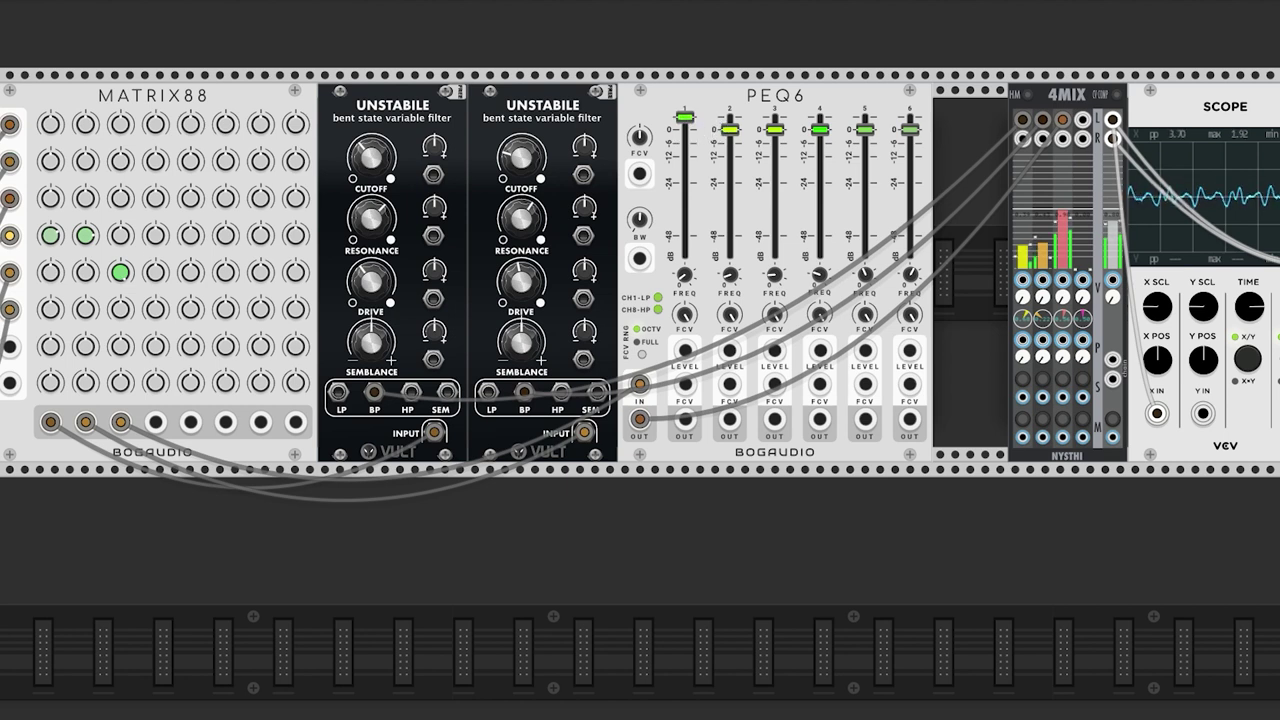
pyautogui.moveTo(685, 128)
pyautogui.mouseDown()
pyautogui.moveTo(685, 151)
pyautogui.moveTo(685, 137)
pyautogui.moveTo(730, 175)
pyautogui.moveTo(730, 213)
pyautogui.mouseUp()
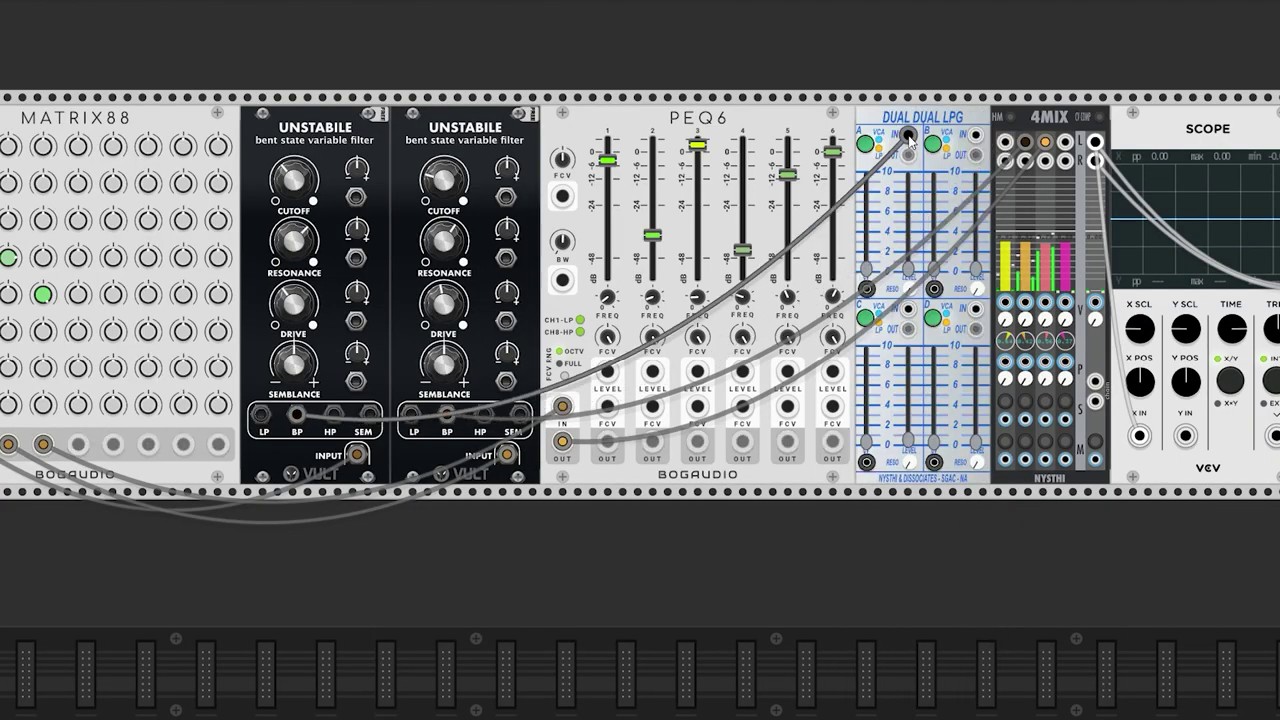
# Step: Place the Dual Dual LPG, reroute the voices into its channels A–D, and patch its outputs into 4MIX
pyautogui.moveTo(1025, 160); pyautogui.dragTo(976, 135)
pyautogui.moveTo(78, 444); pyautogui.dragTo(976, 308)
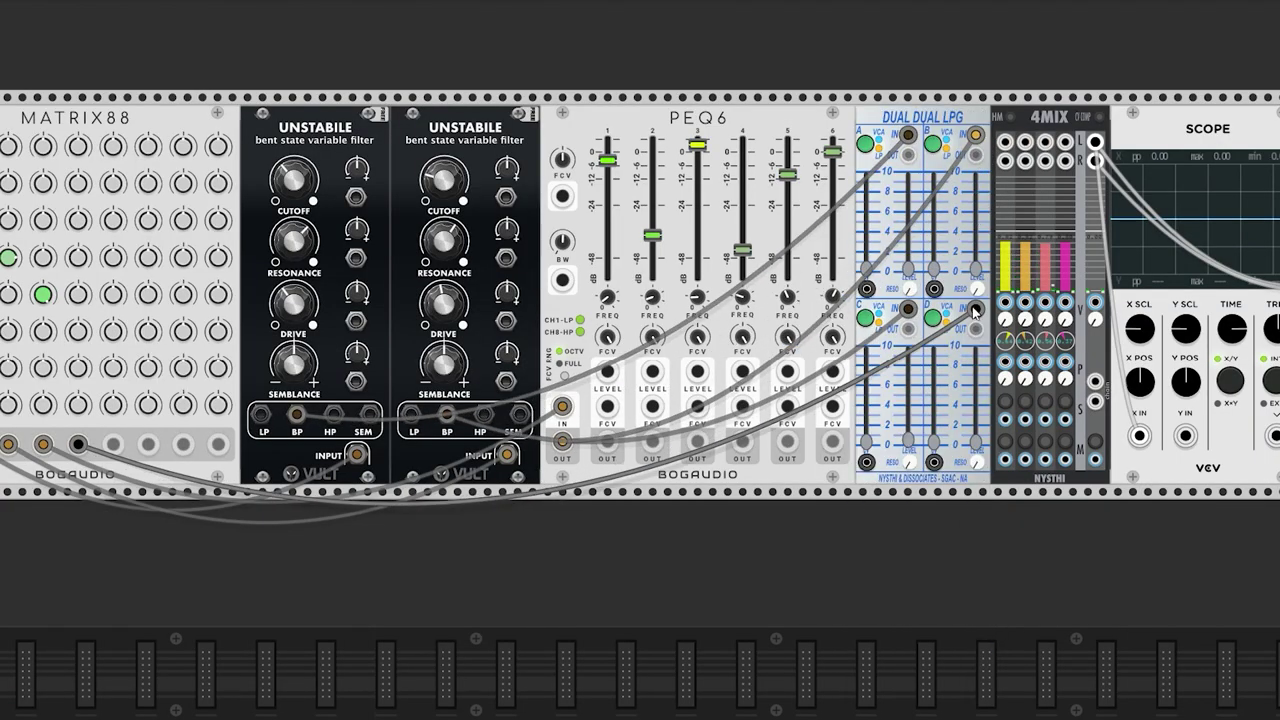
pyautogui.moveTo(907, 155); pyautogui.dragTo(1005, 140)
pyautogui.moveTo(907, 328); pyautogui.dragTo(1045, 140)
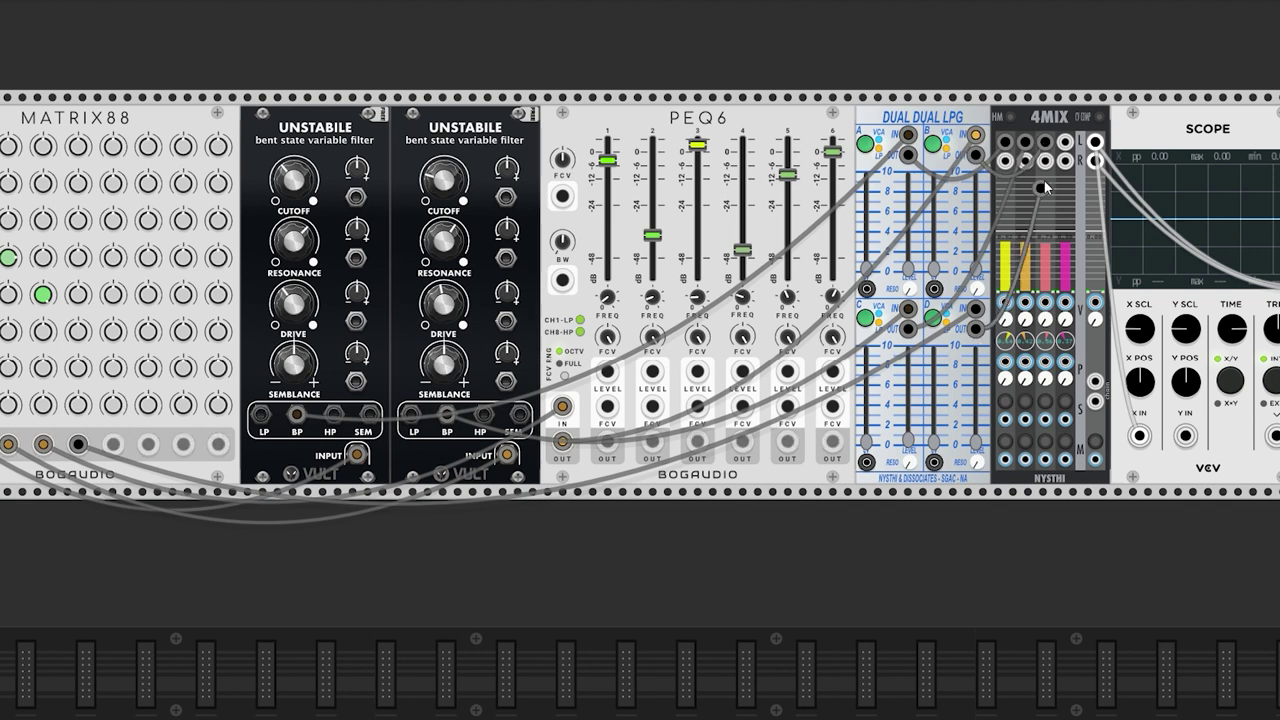
pyautogui.moveTo(976, 328); pyautogui.dragTo(1065, 140)
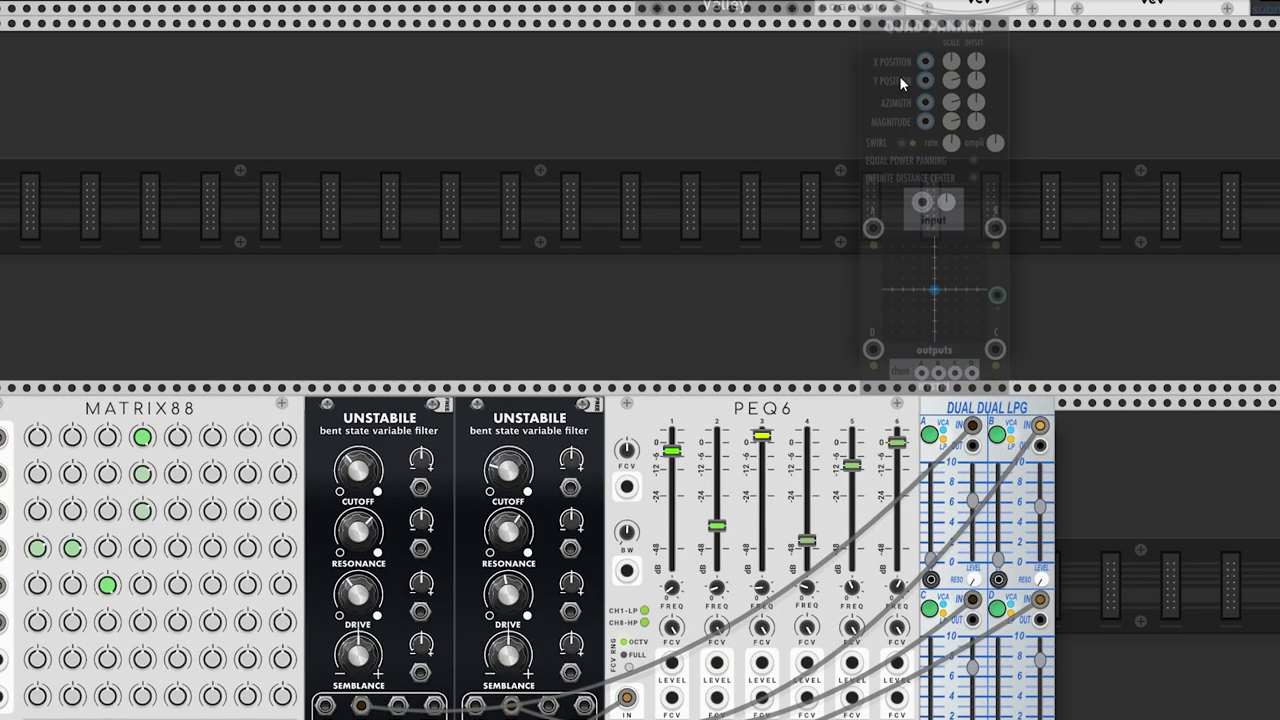
# Step: Duplicate the Quad Panner three times and chain the fourth panner's A–D outputs into the third
pyautogui.hotkey('ctrl', 'd')
pyautogui.hotkey('ctrl', 'd')
pyautogui.hotkey('ctrl', 'd')
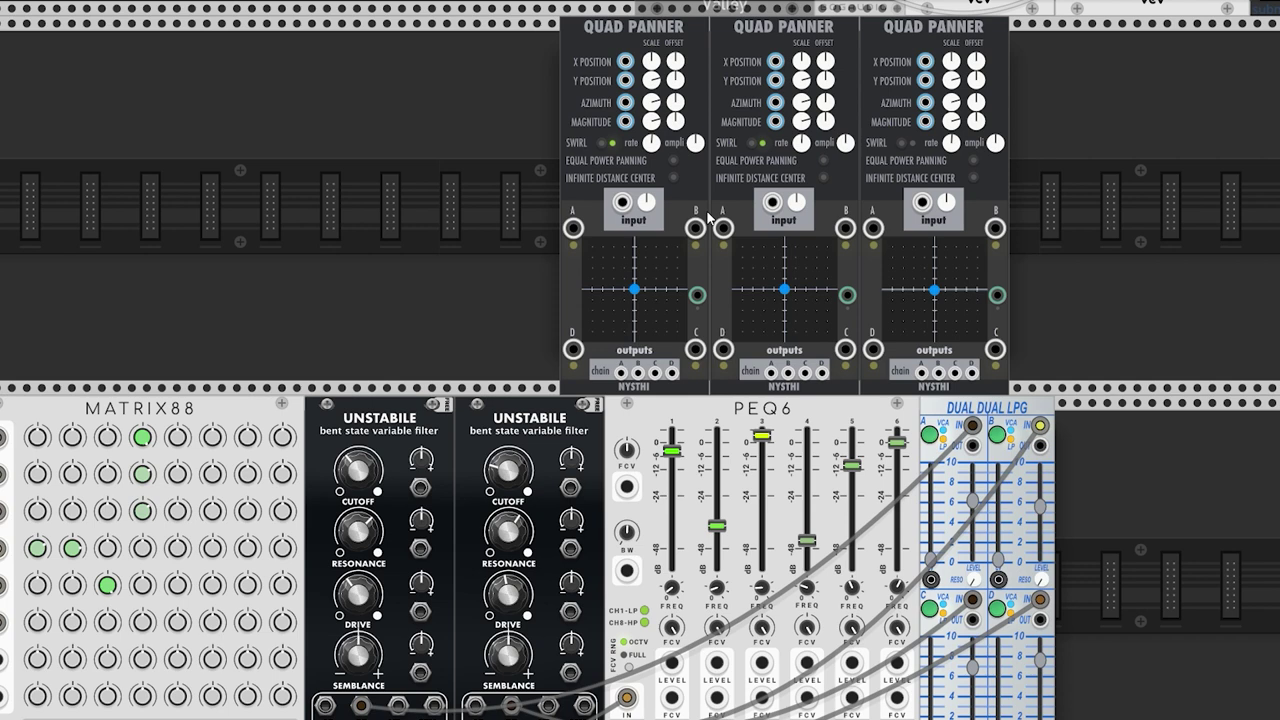
pyautogui.moveTo(873, 228); pyautogui.dragTo(771, 372)
pyautogui.moveTo(995, 228); pyautogui.dragTo(790, 372)
pyautogui.moveTo(995, 348); pyautogui.dragTo(806, 372)
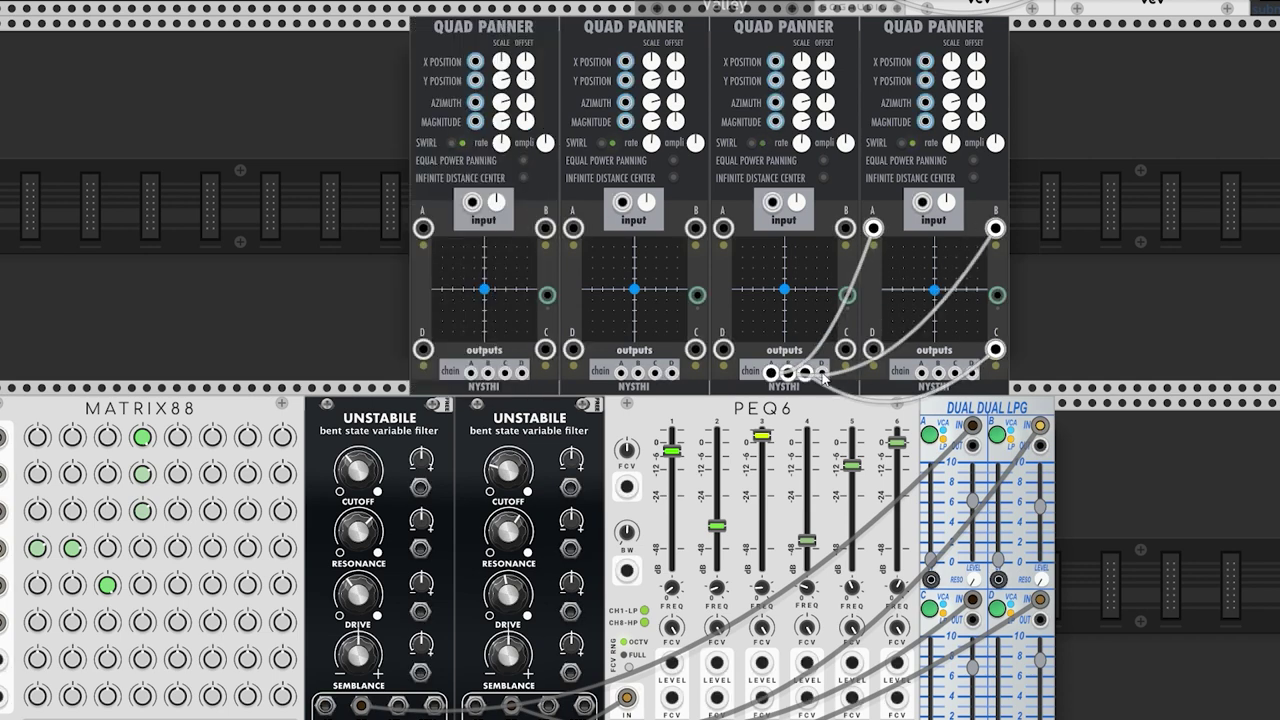
pyautogui.moveTo(873, 348); pyautogui.dragTo(822, 372)
# Step: Chain the third panner's A–D outputs into the second, and the second's into the first
pyautogui.moveTo(723, 228); pyautogui.dragTo(621, 372)
pyautogui.moveTo(845, 228); pyautogui.dragTo(638, 372)
pyautogui.moveTo(845, 348); pyautogui.dragTo(655, 372)
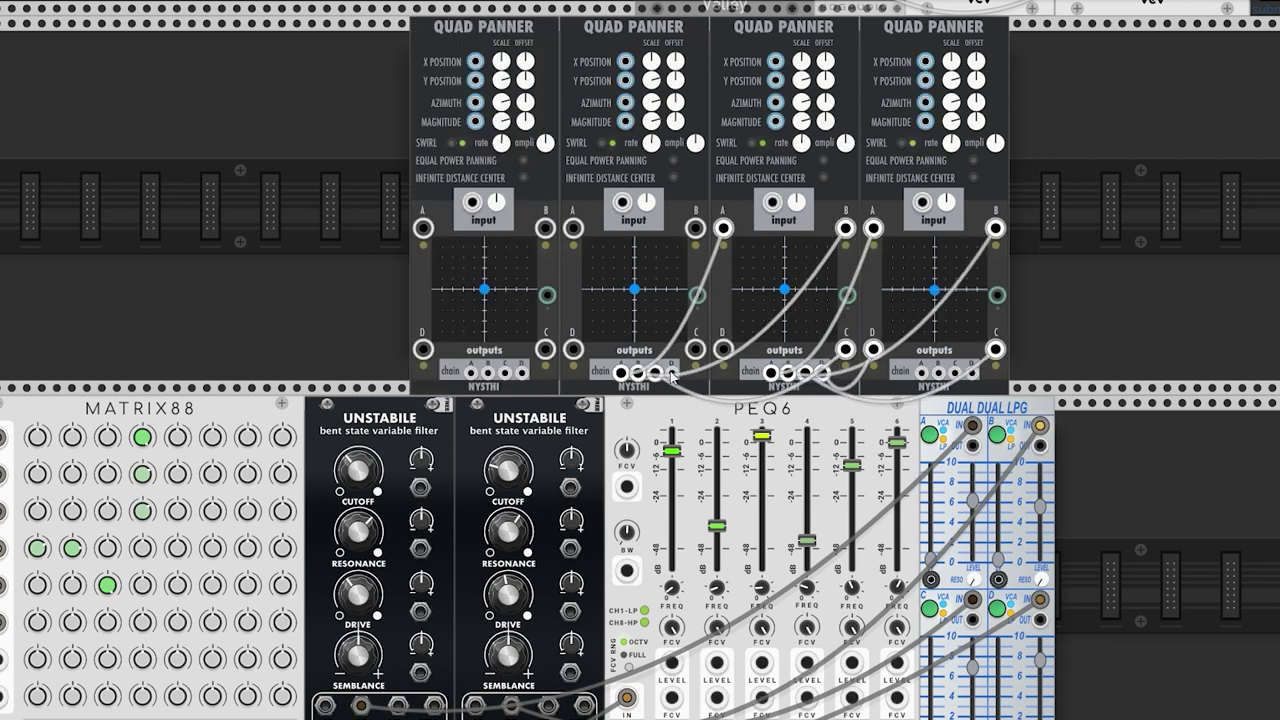
pyautogui.moveTo(723, 348); pyautogui.dragTo(672, 372)
pyautogui.moveTo(573, 228); pyautogui.dragTo(471, 372)
pyautogui.moveTo(695, 228); pyautogui.dragTo(488, 372)
pyautogui.moveTo(695, 348); pyautogui.dragTo(505, 372)
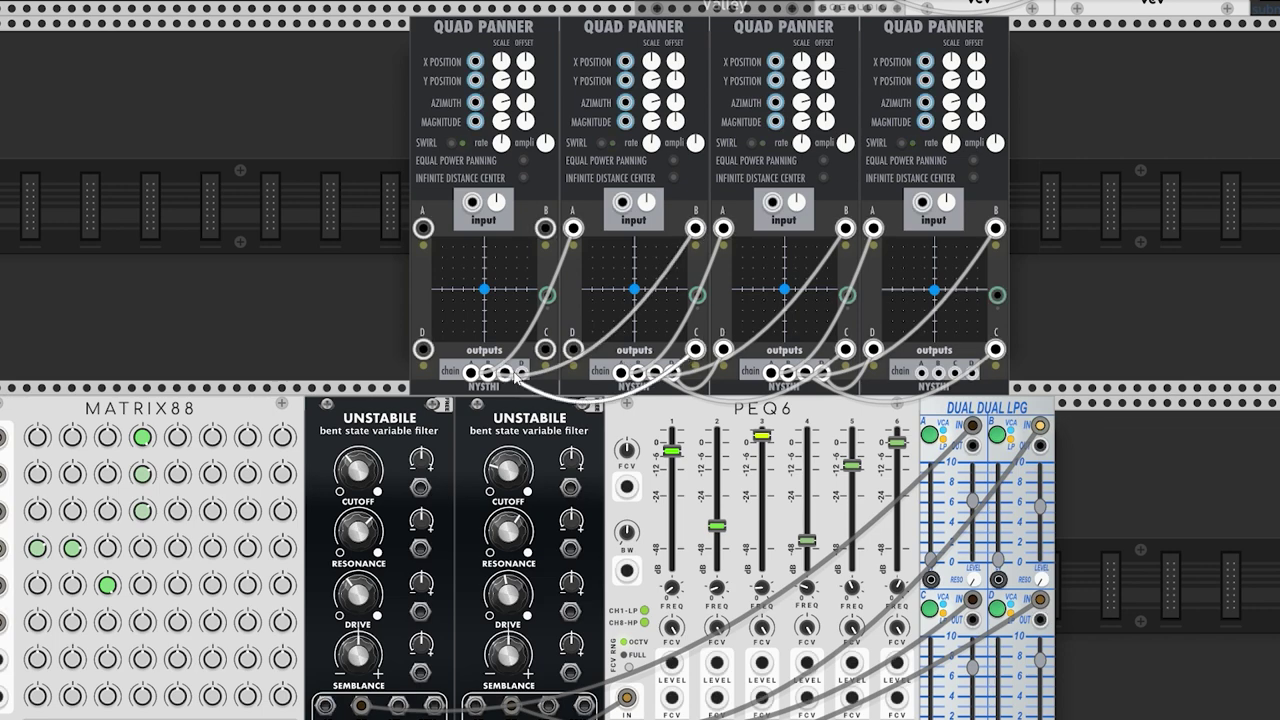
pyautogui.moveTo(573, 348); pyautogui.dragTo(522, 372)
# Step: Route the panners' outputs through Plateau reverb and the limiter to the audio outputs
pyautogui.scroll(5, 752, 273)
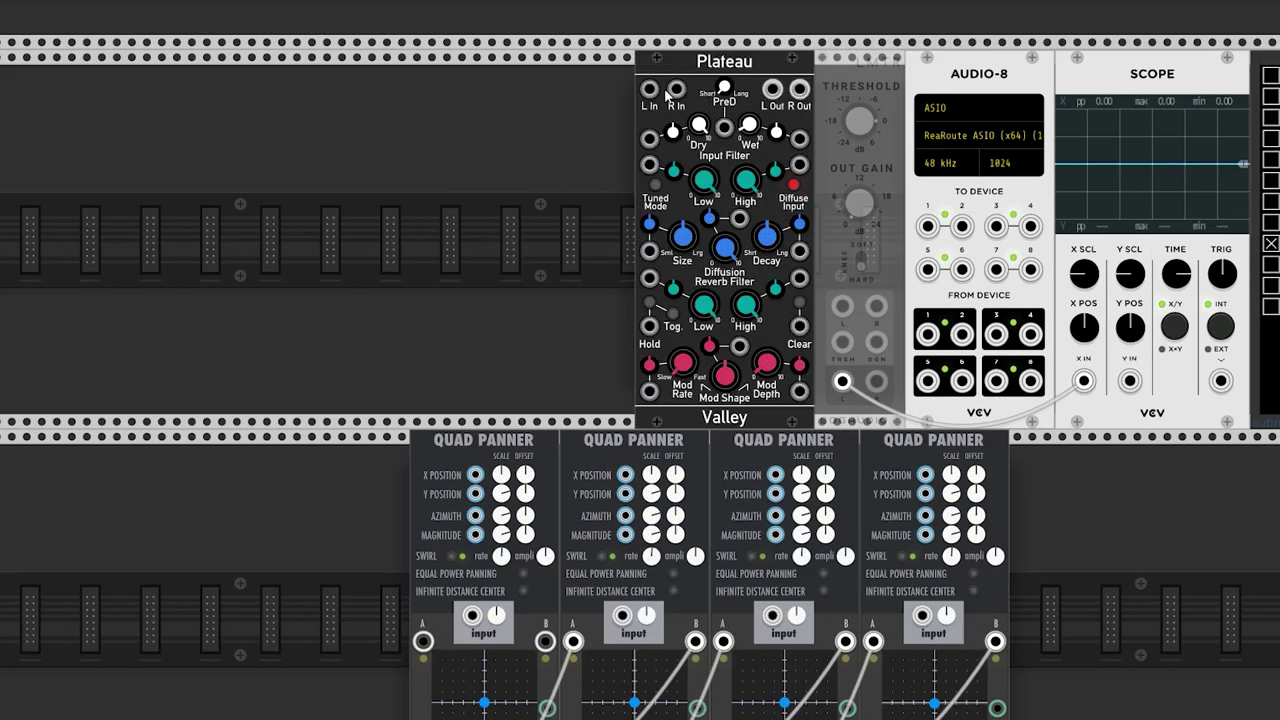
pyautogui.moveTo(649, 88); pyautogui.dragTo(573, 640)
pyautogui.moveTo(772, 88); pyautogui.dragTo(876, 306)
pyautogui.moveTo(843, 380); pyautogui.dragTo(962, 226)
pyautogui.scroll(-1, 1078, 528)
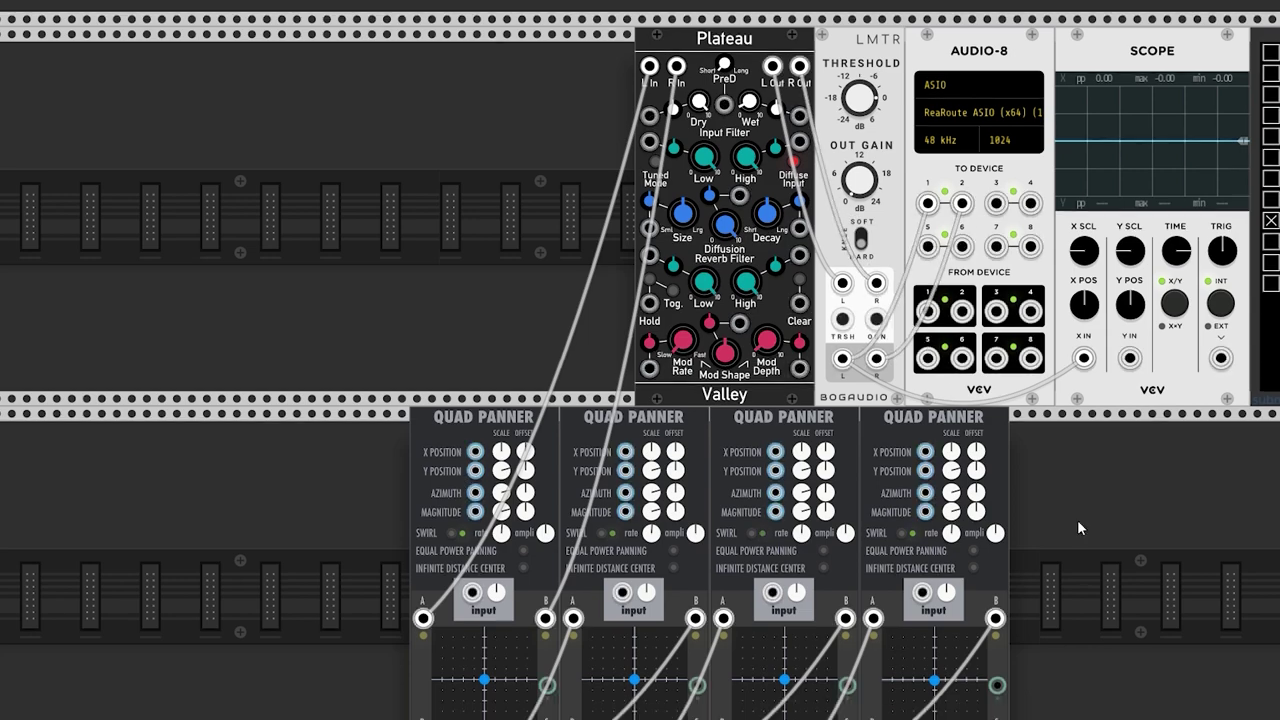
pyautogui.scroll(-10, 1078, 528)
# Step: Send LPG channels A–D into the first through fourth Quad Panners
pyautogui.moveTo(972, 423); pyautogui.dragTo(472, 180)
pyautogui.moveTo(624, 183); pyautogui.dragTo(1040, 422)
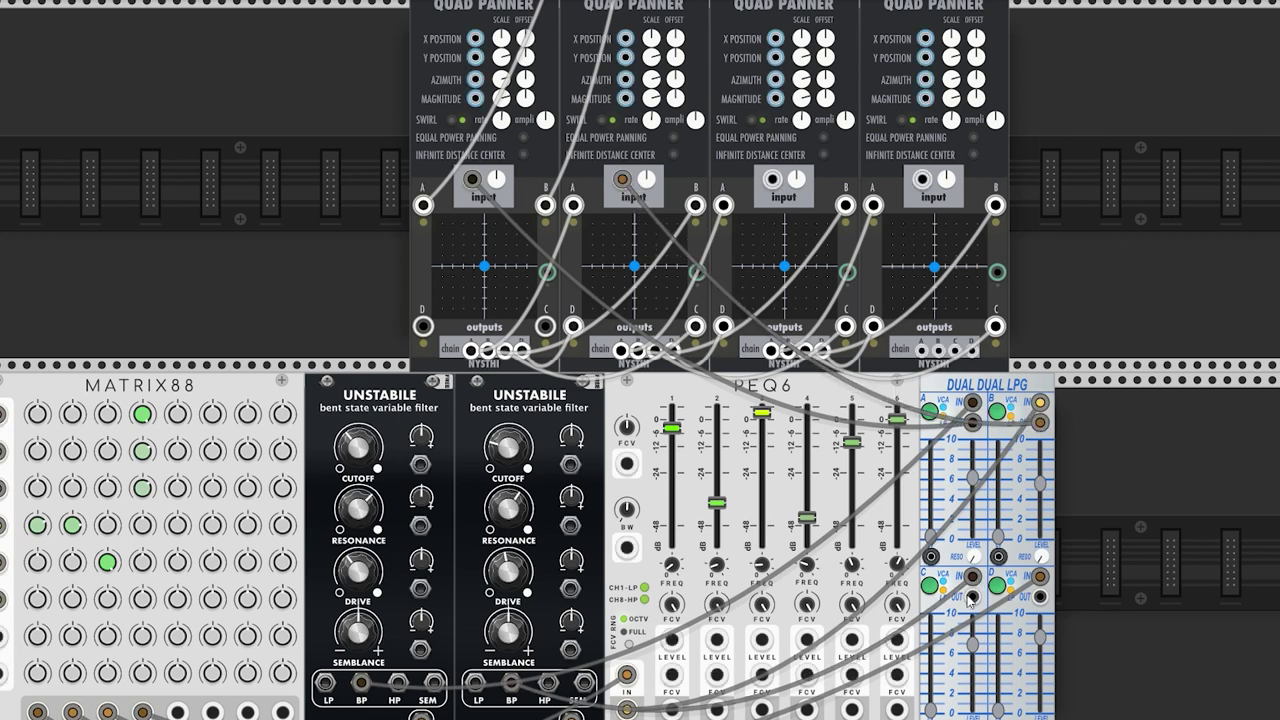
pyautogui.moveTo(972, 597); pyautogui.dragTo(772, 181)
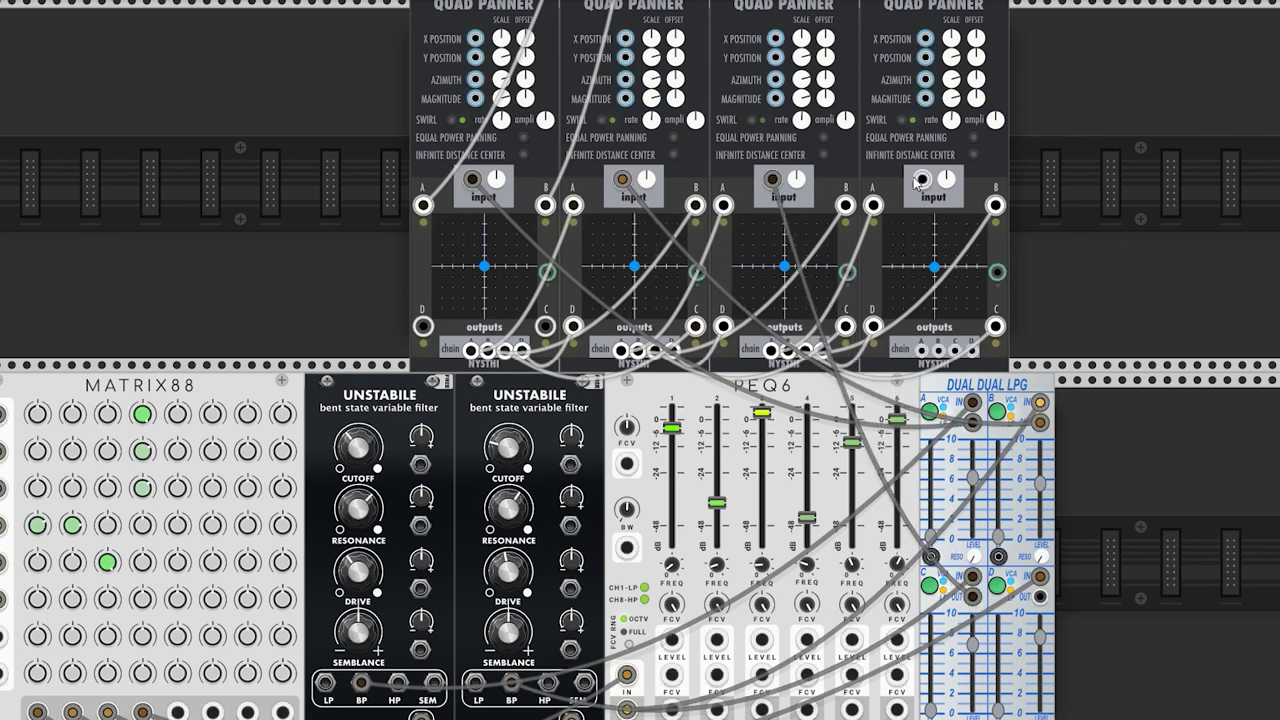
pyautogui.moveTo(917, 181); pyautogui.dragTo(1040, 597)
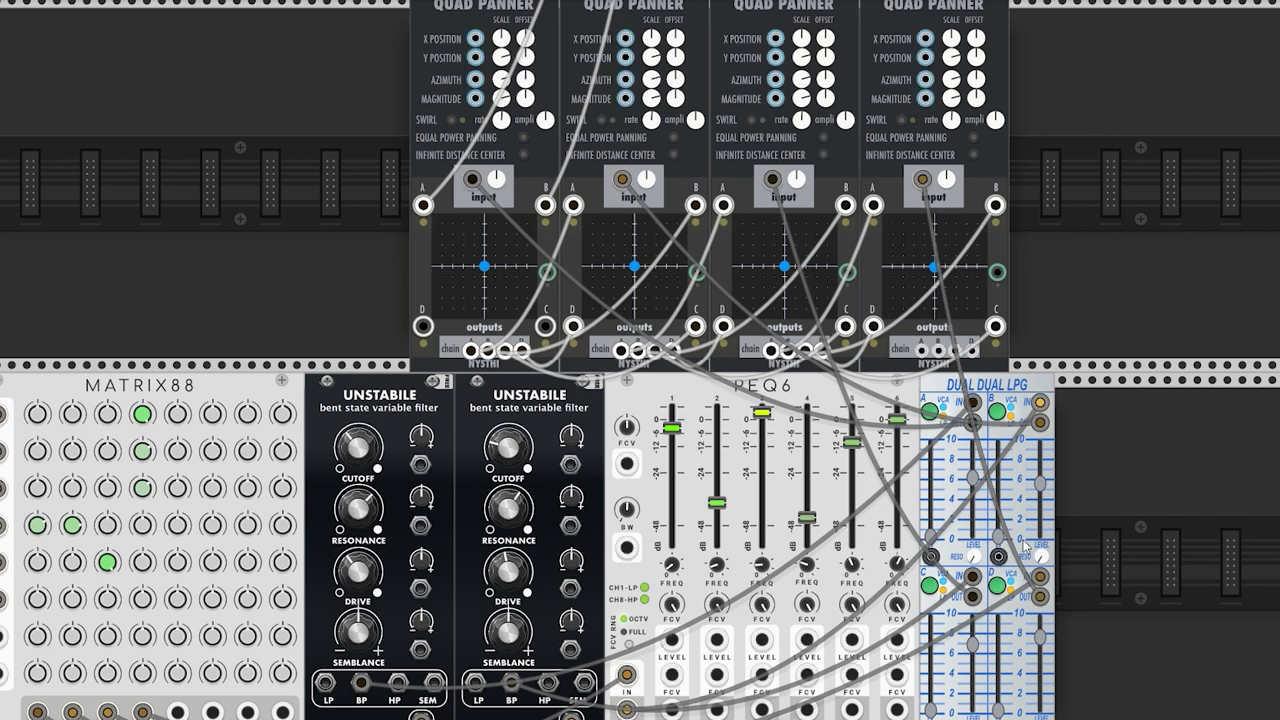
# Step: Move each panner's sound position toward a different upper corner and enable SWIRL on all four
pyautogui.moveTo(482, 268); pyautogui.dragTo(461, 242)
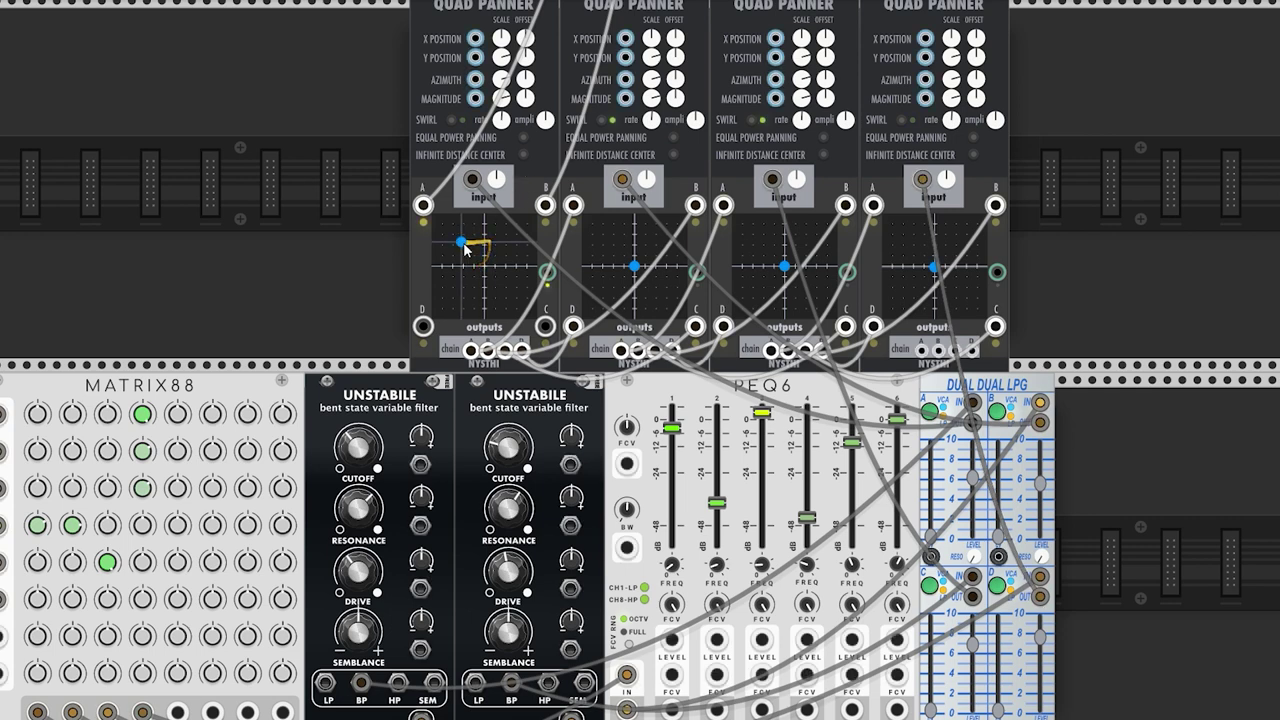
pyautogui.moveTo(634, 266); pyautogui.dragTo(659, 241)
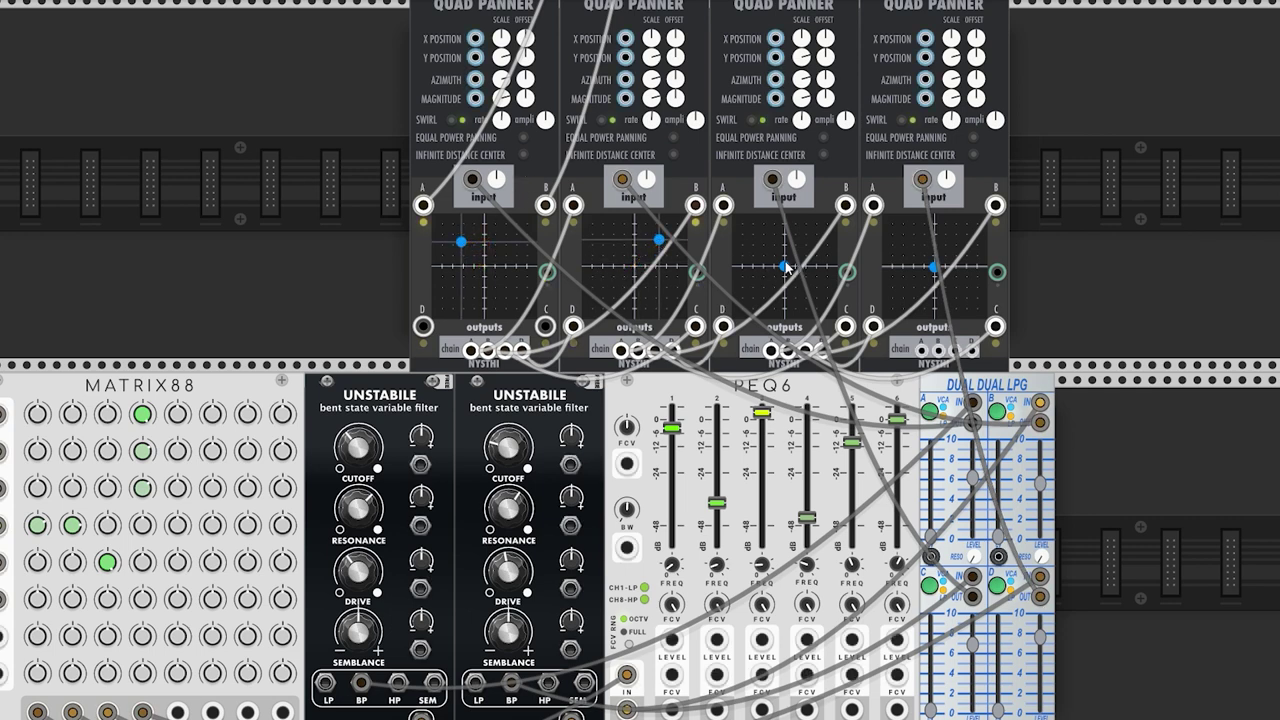
pyautogui.moveTo(787, 268); pyautogui.dragTo(765, 252)
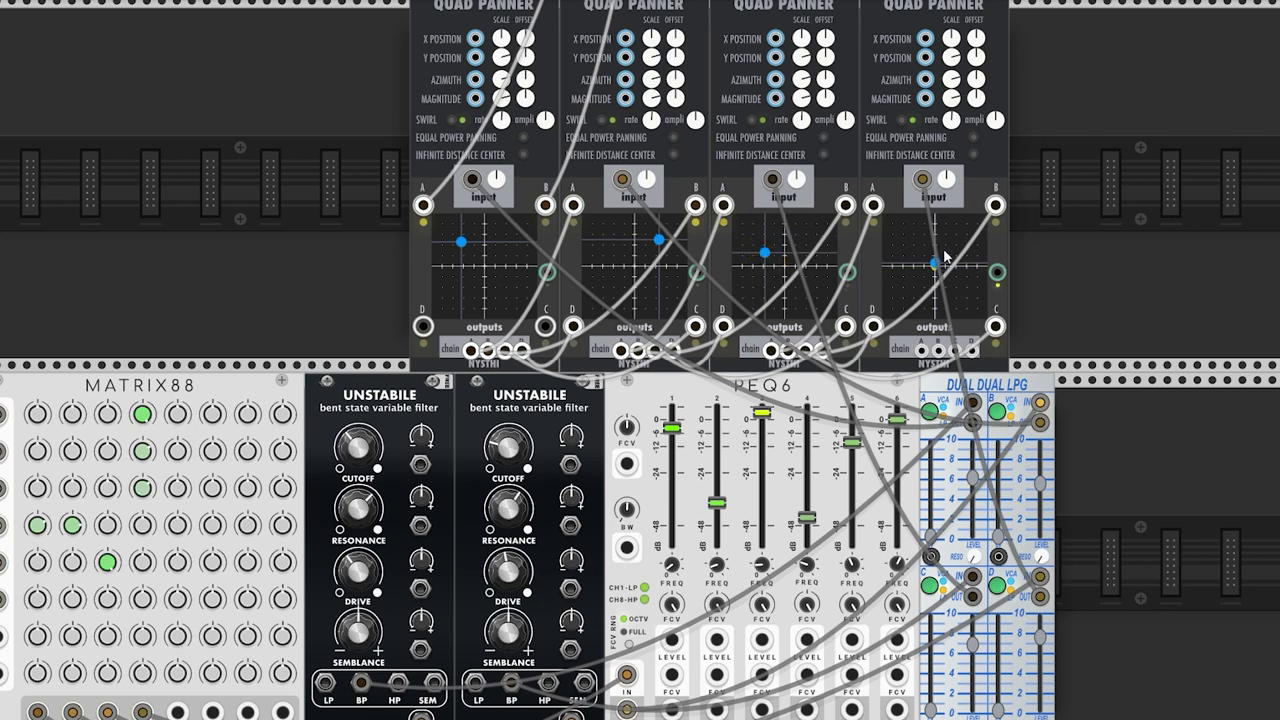
pyautogui.moveTo(945, 258); pyautogui.dragTo(957, 242)
pyautogui.click(904, 120)
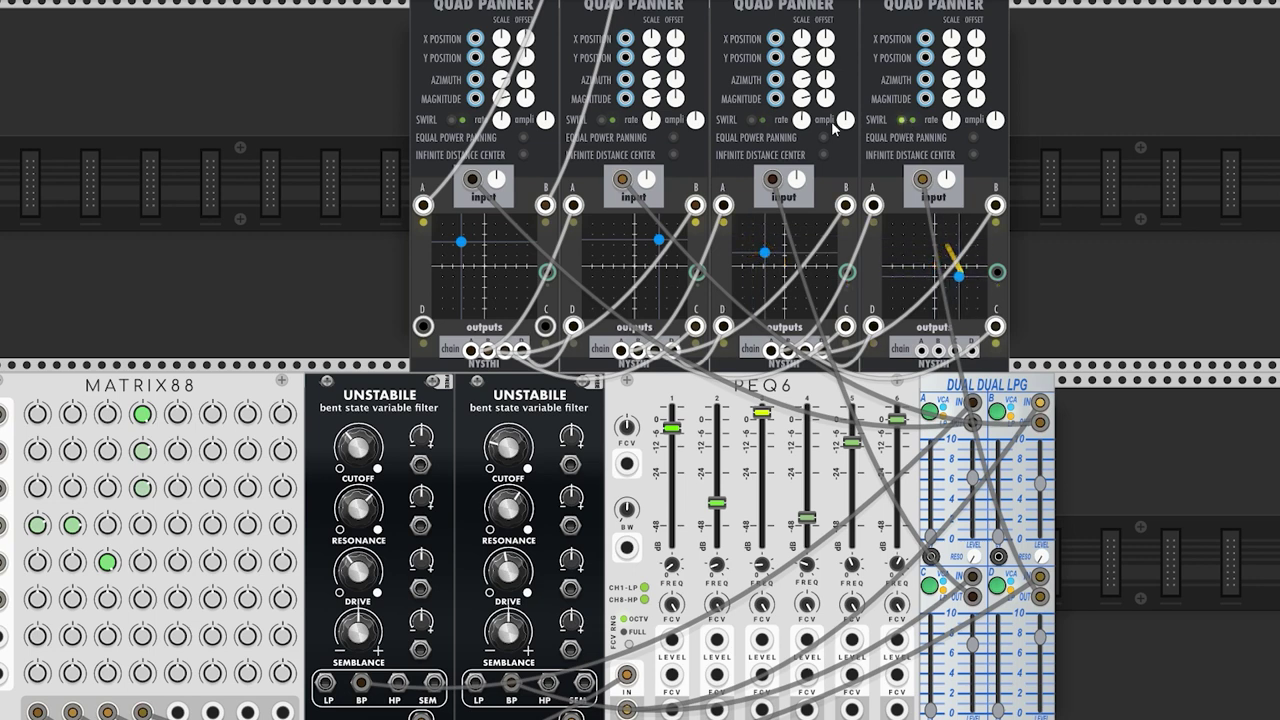
pyautogui.click(753, 120)
pyautogui.click(611, 120)
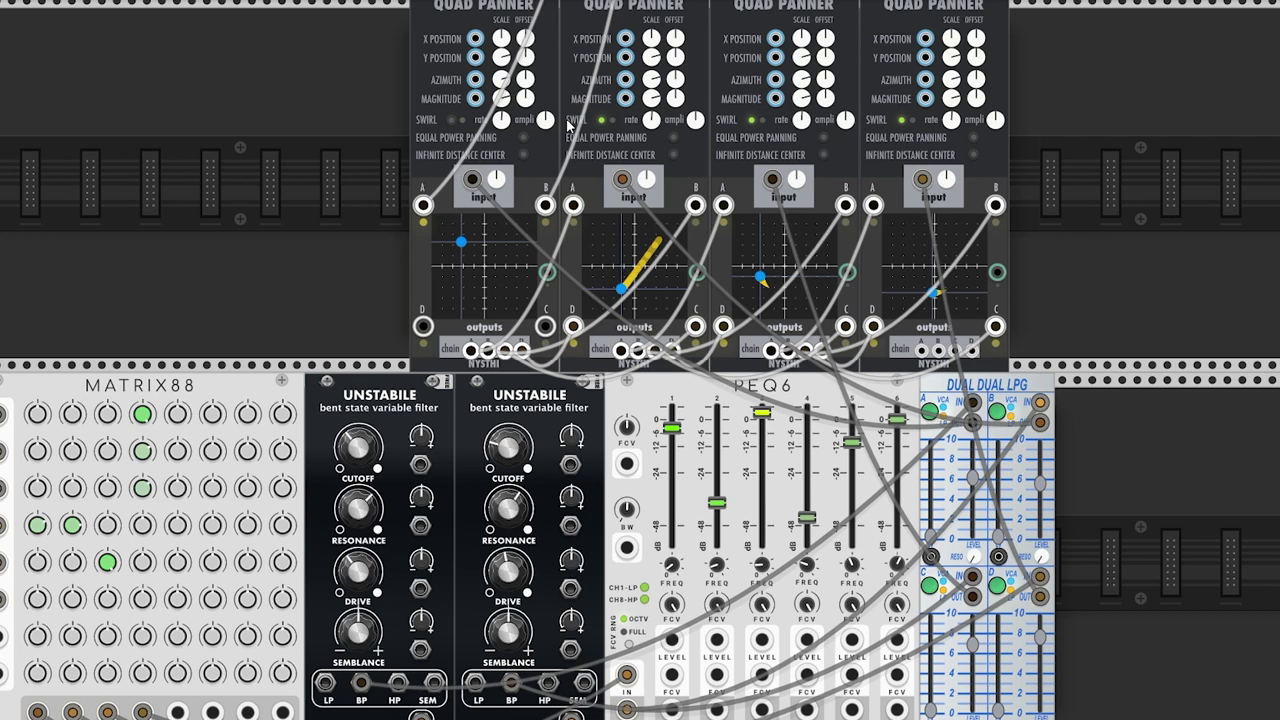
pyautogui.click(462, 120)
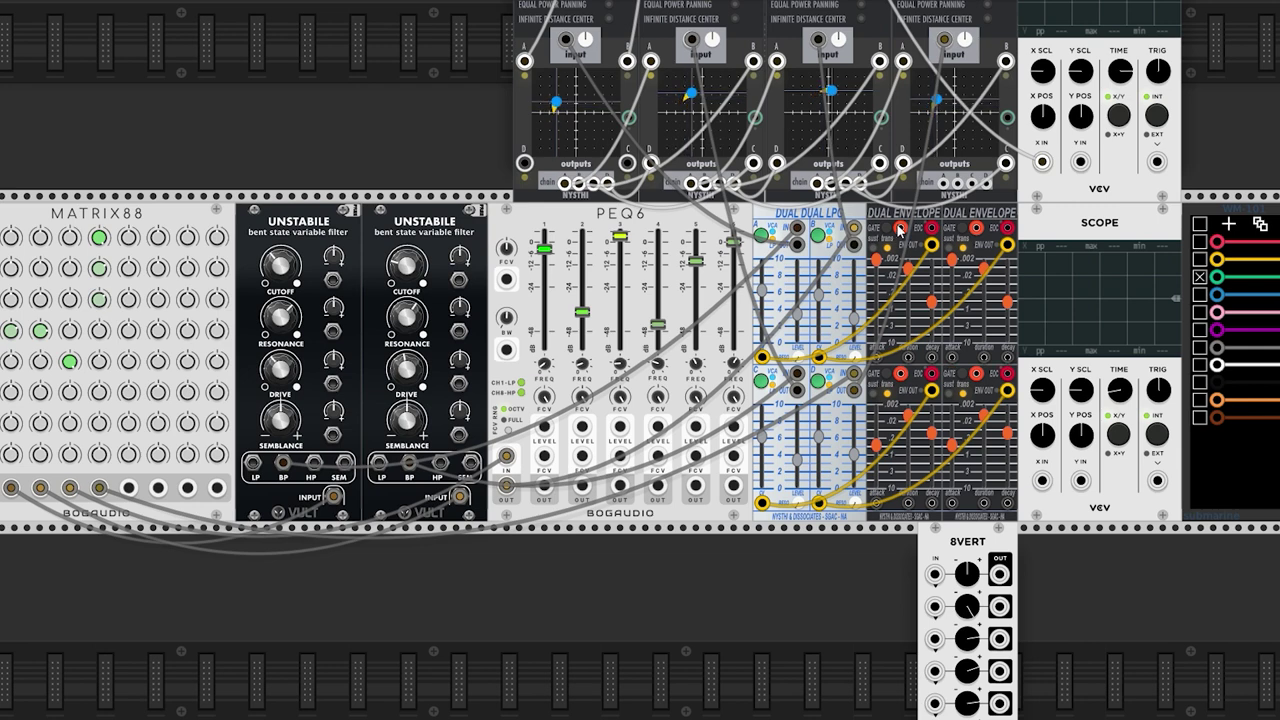
# Step: Loop both Dual Envelopes' EOC into their gates and feed 8VERT outputs 1–5 into the envelope inputs
pyautogui.moveTo(901, 229); pyautogui.dragTo(1006, 230)
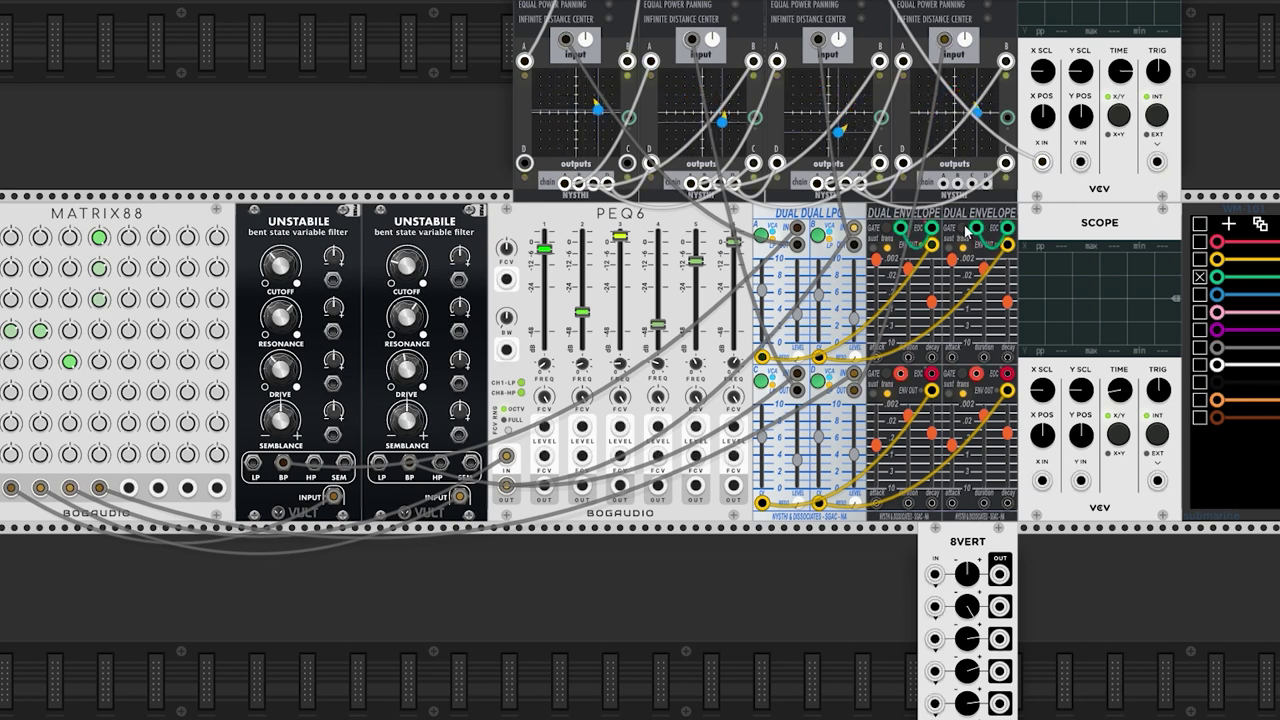
pyautogui.moveTo(902, 374); pyautogui.dragTo(1006, 375)
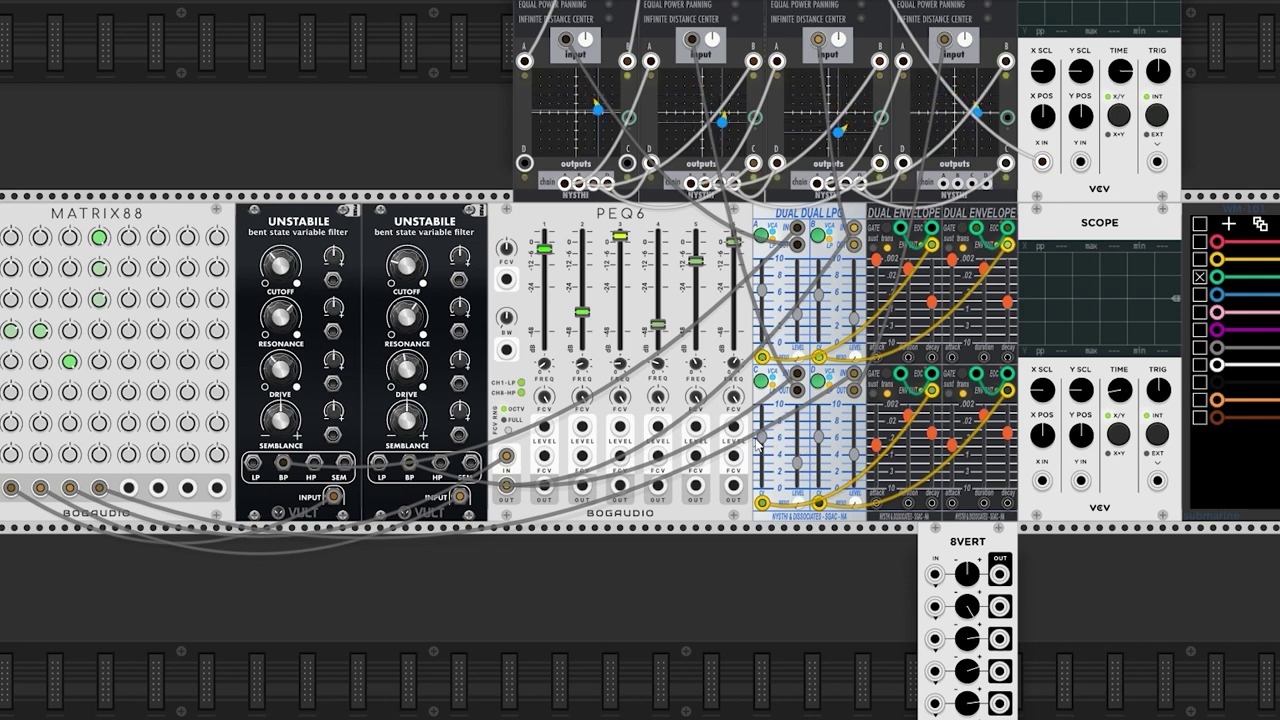
pyautogui.moveTo(999, 573); pyautogui.dragTo(934, 606)
pyautogui.moveTo(999, 638); pyautogui.dragTo(955, 367)
pyautogui.moveTo(999, 670); pyautogui.dragTo(1008, 367)
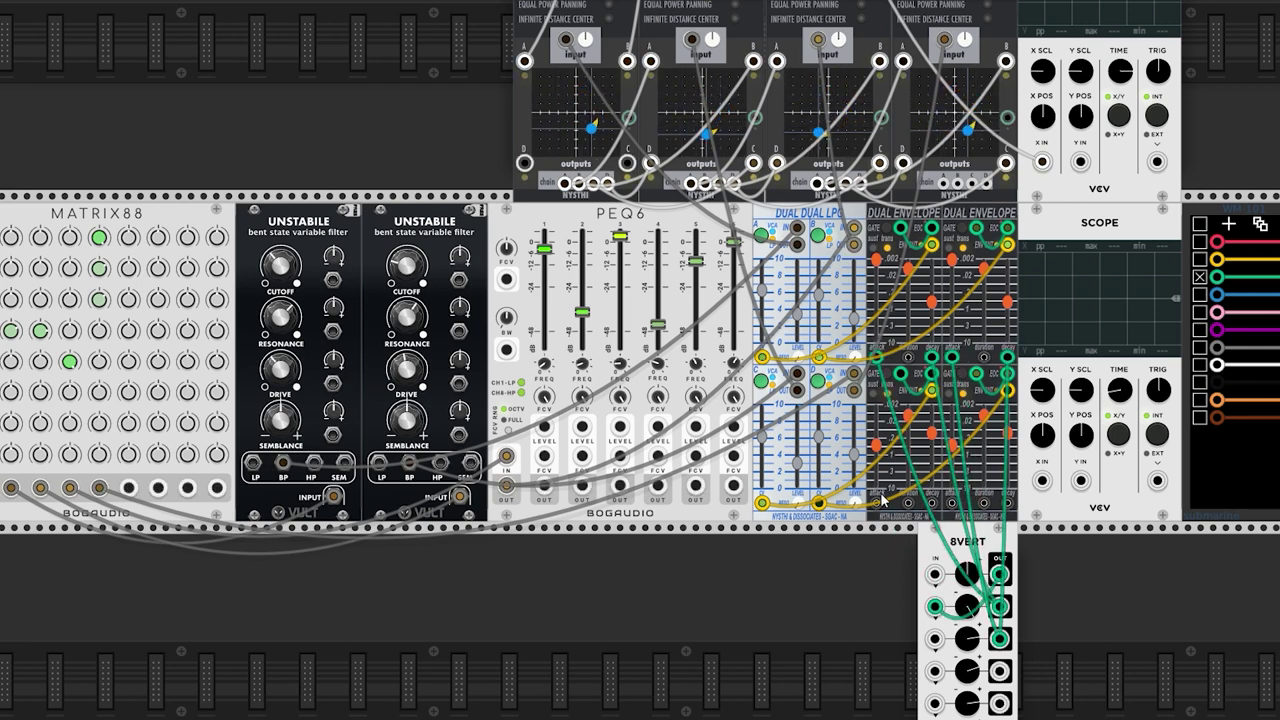
pyautogui.moveTo(999, 703); pyautogui.dragTo(1008, 503)
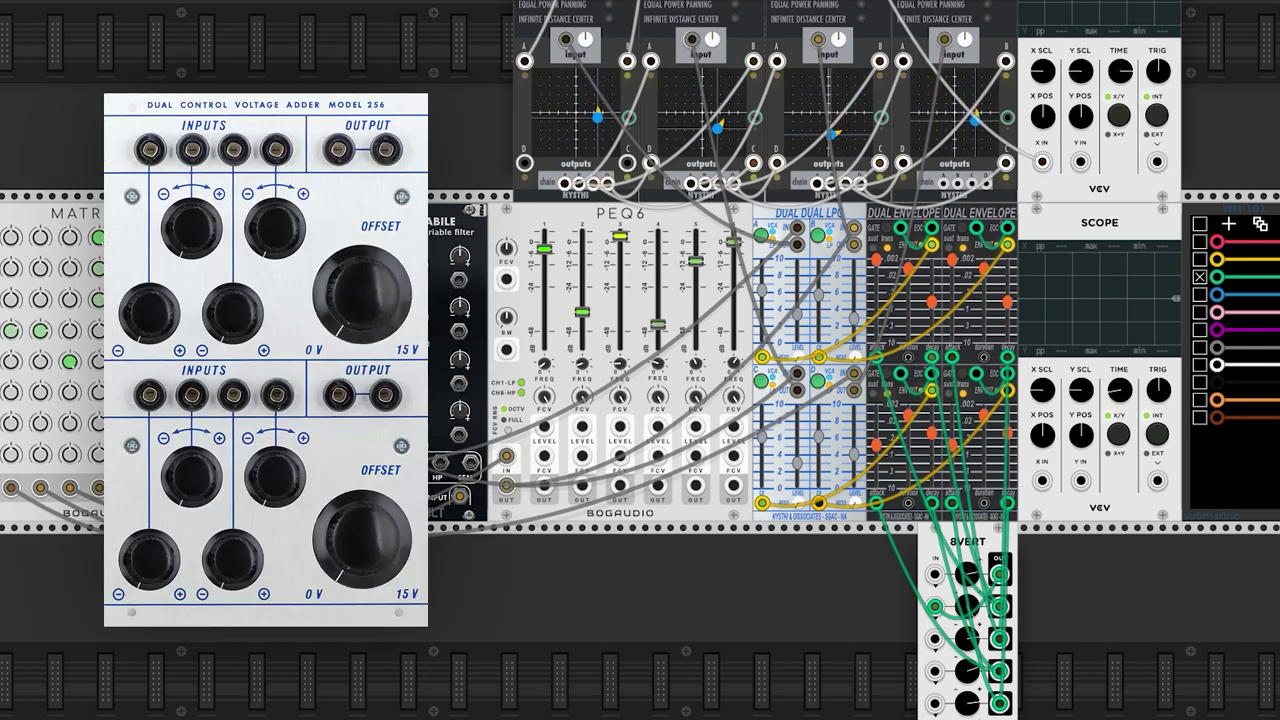
# Step: Show a Dual Envelope output on the lower scope's X input and adjust 8VERT channel 1 to speed its cycle
pyautogui.moveTo(1042, 481)
pyautogui.mouseDown()
pyautogui.moveTo(950, 425)
pyautogui.moveTo(875, 502)
pyautogui.mouseUp()
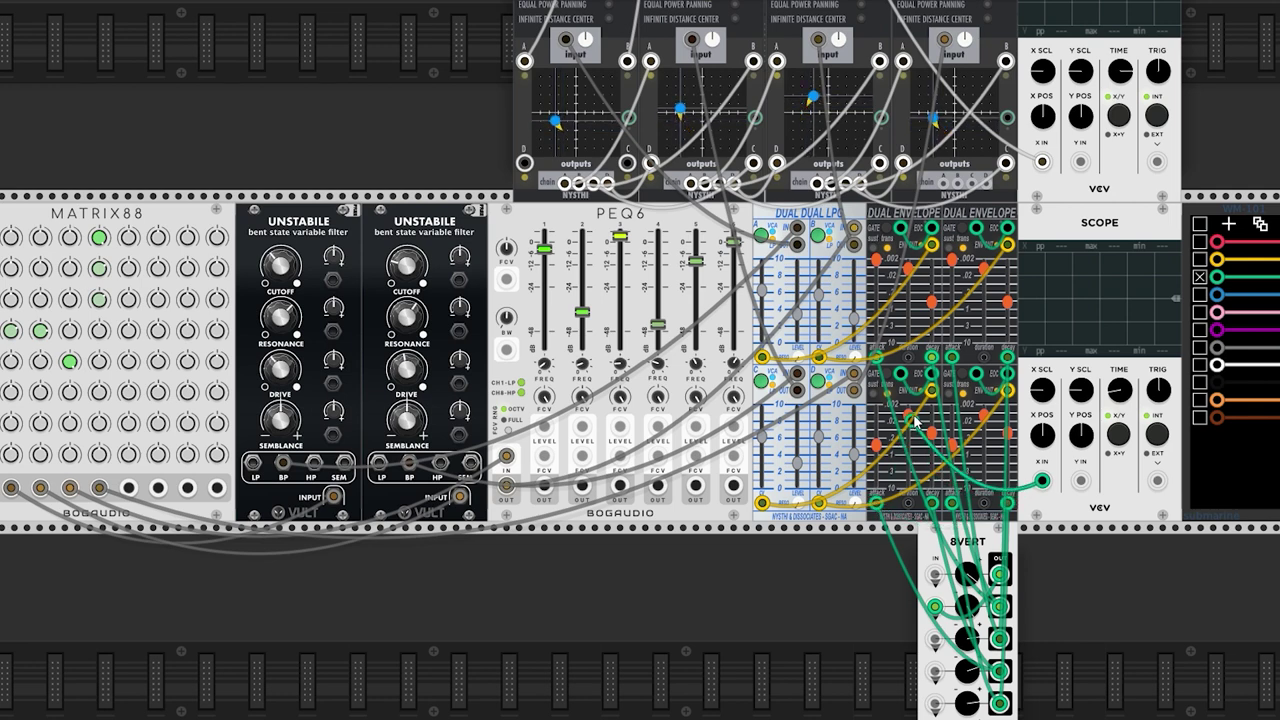
pyautogui.moveTo(970, 578); pyautogui.dragTo(970, 578)
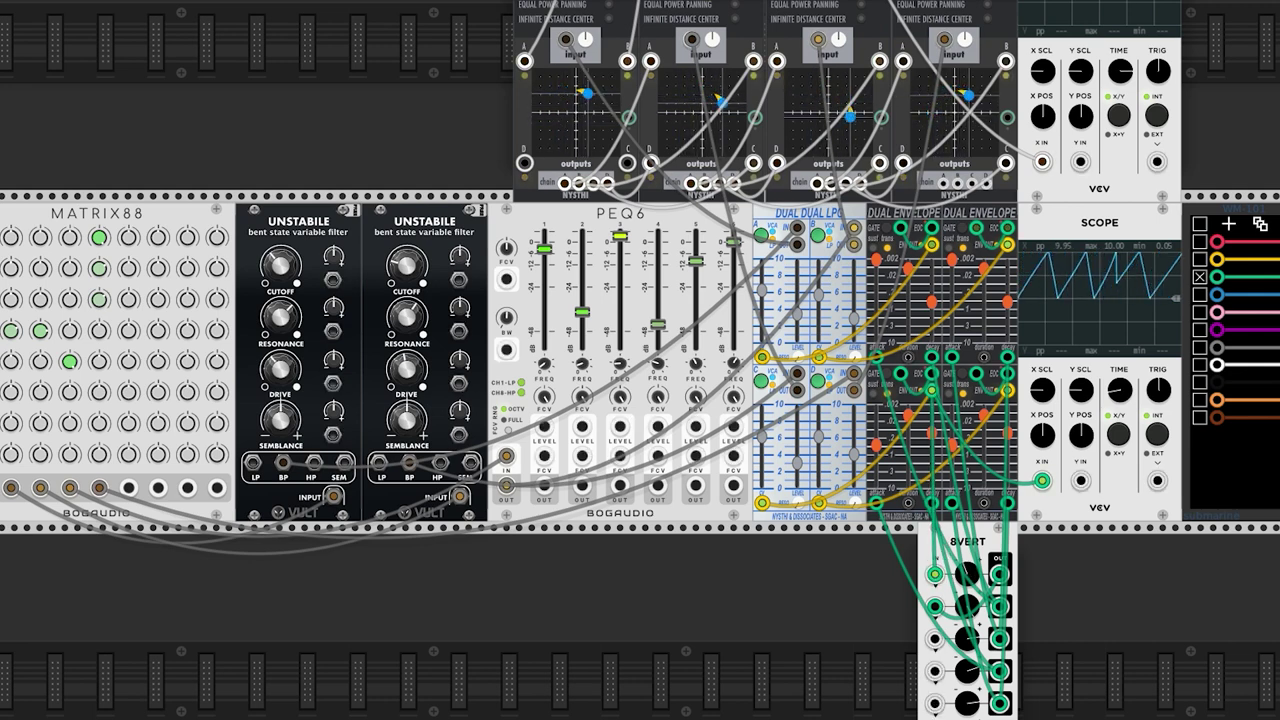
pyautogui.moveTo(972, 577); pyautogui.dragTo(972, 577)
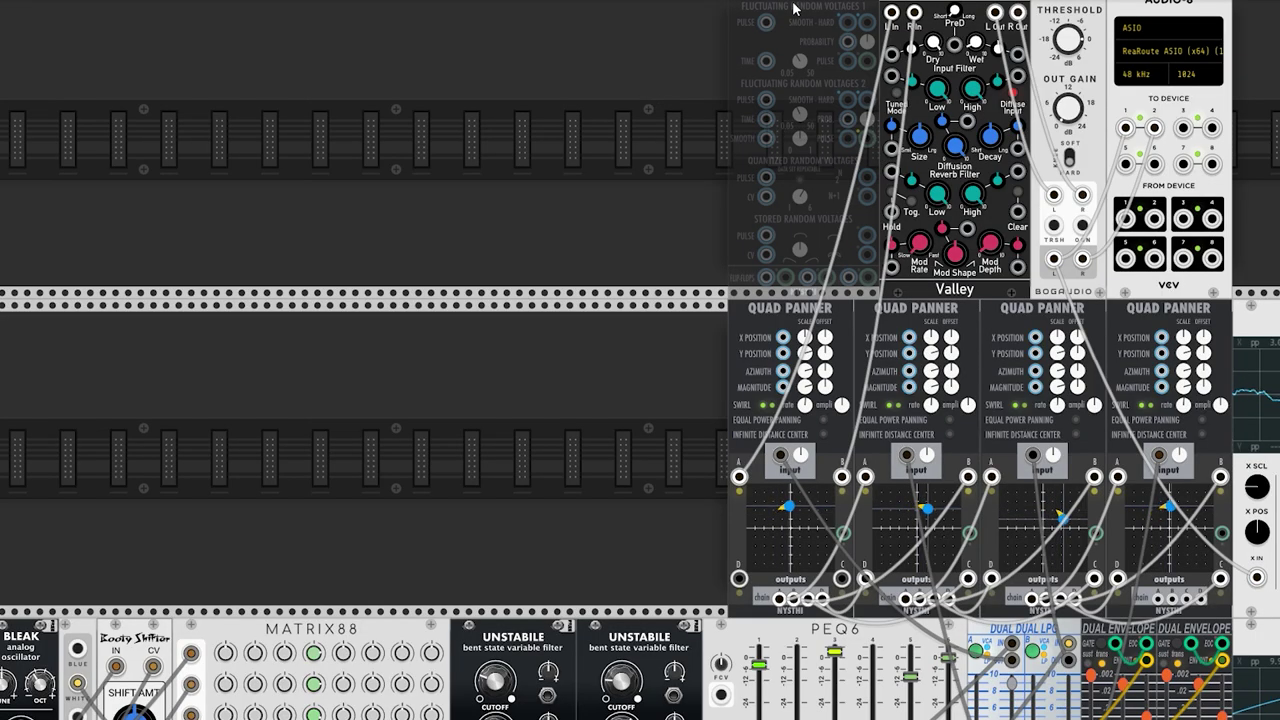
# Step: Place Fluctuating Random Voltages and patch its outputs 1 and 2 into the two Unstabile filters' CV jacks
pyautogui.moveTo(724, 28); pyautogui.dragTo(815, 20)
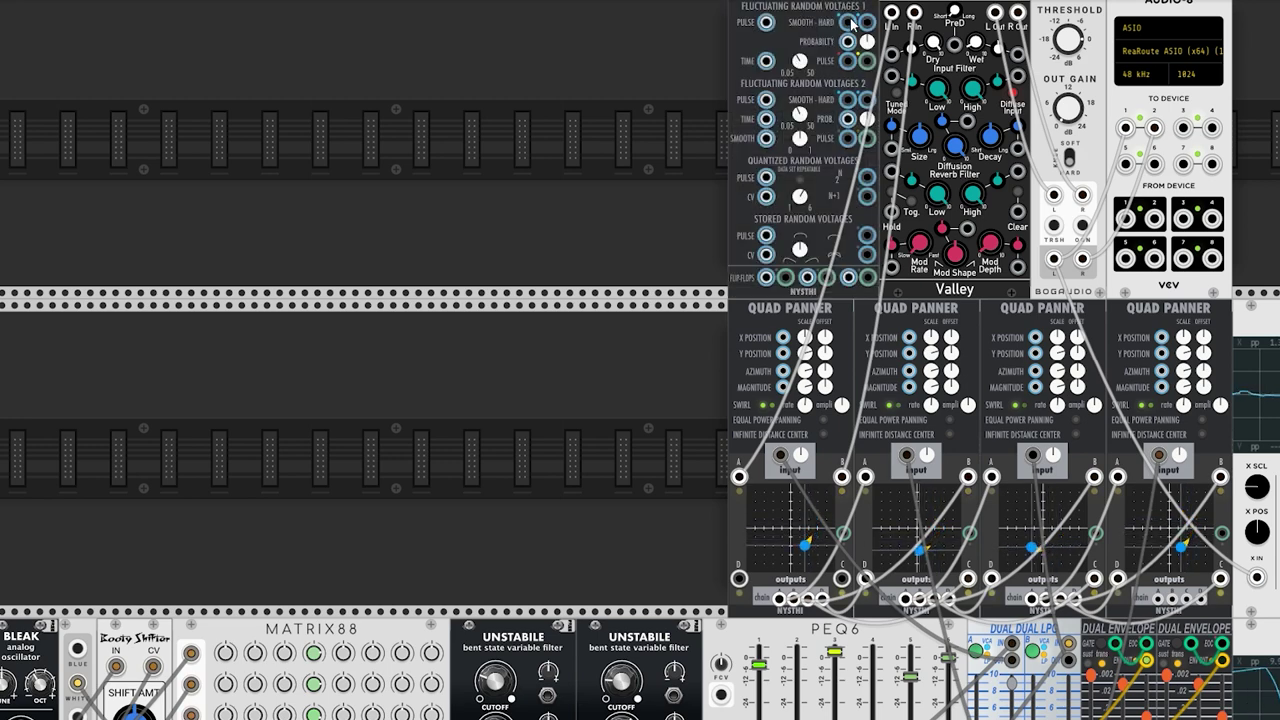
pyautogui.moveTo(818, 135); pyautogui.dragTo(547, 694)
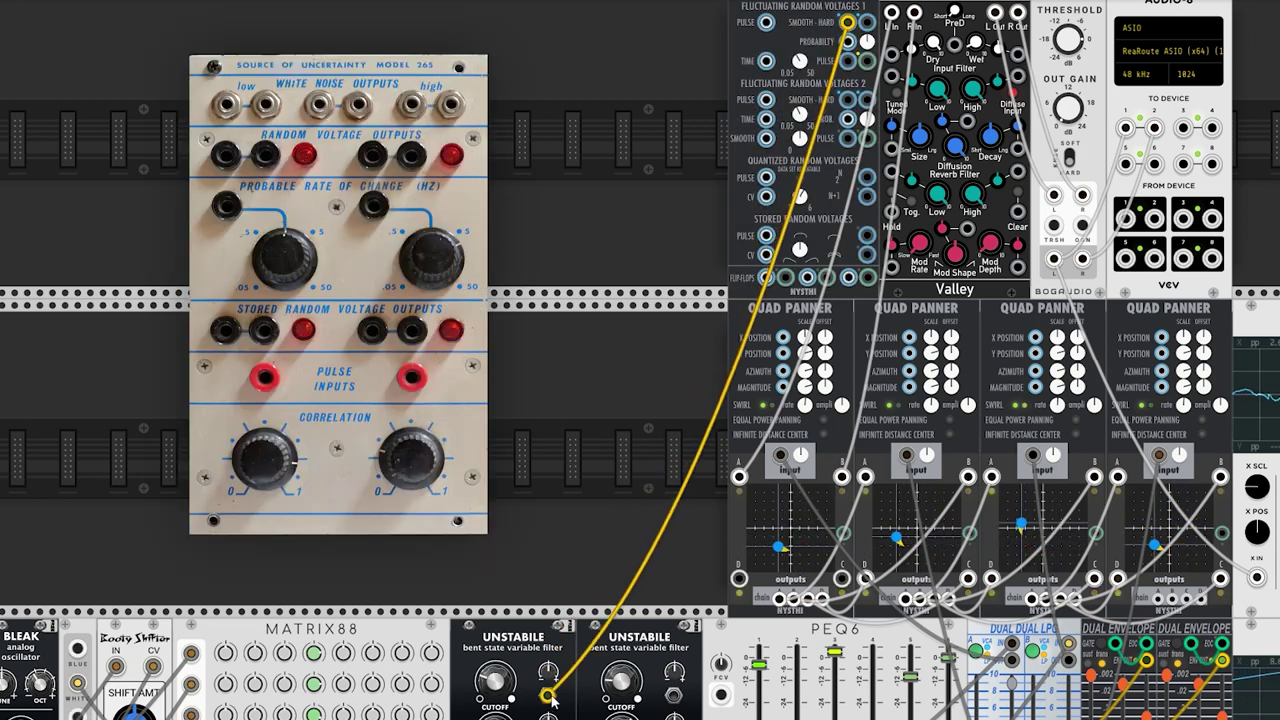
pyautogui.moveTo(674, 695); pyautogui.dragTo(847, 100)
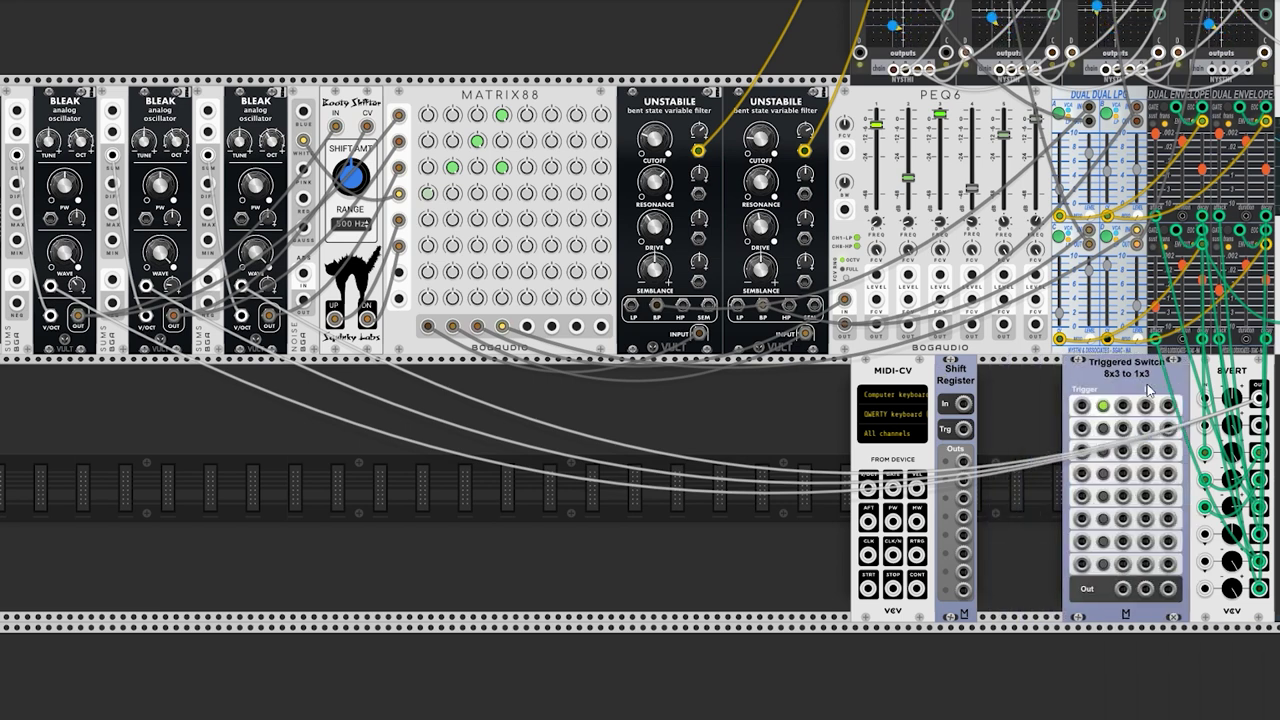
# Step: Duplicate the Shift Register, feed MIDI-CV into its In/Trg, and route outputs into the Triggered Switch
pyautogui.hotkey('ctrl', 'd')
pyautogui.hotkey('ctrl', 'd')
pyautogui.moveTo(868, 487); pyautogui.dragTo(1121, 430)
pyautogui.moveTo(1006, 480); pyautogui.dragTo(1102, 475)
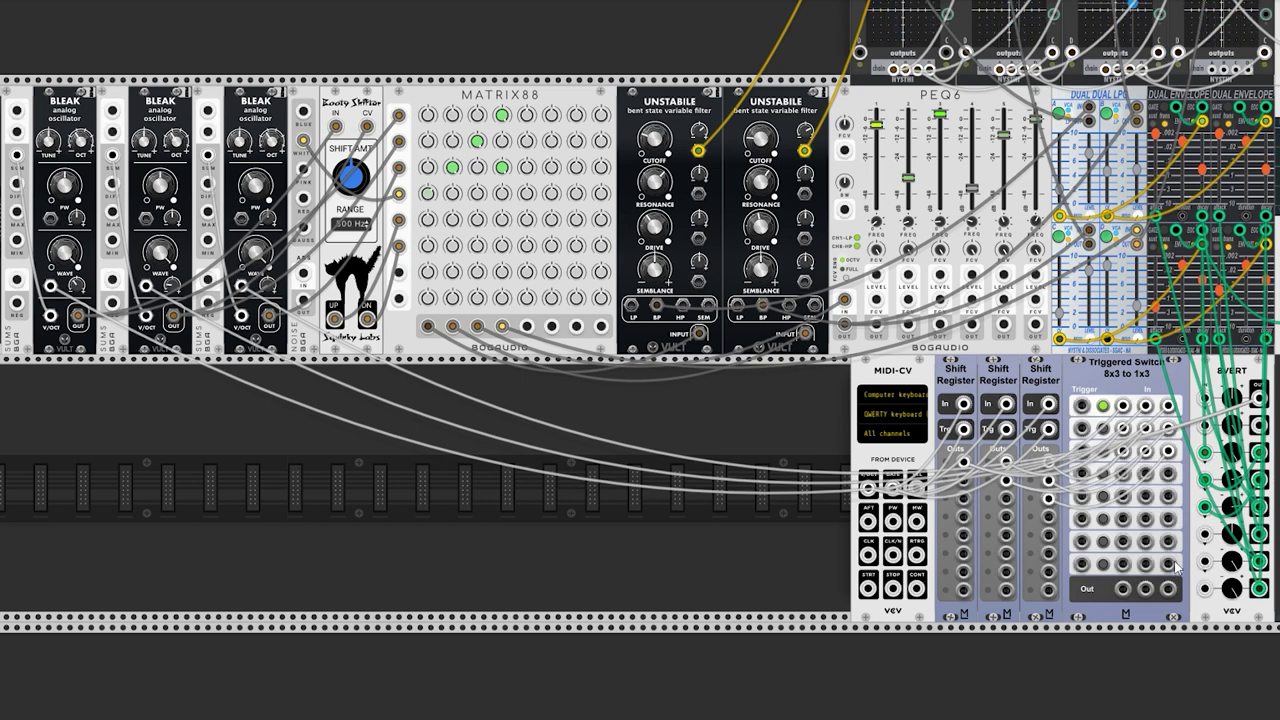
# Step: Patch the Triggered Switch's three outputs into the first, second and third BLEAK oscillators
pyautogui.moveTo(1125, 590); pyautogui.dragTo(17, 110)
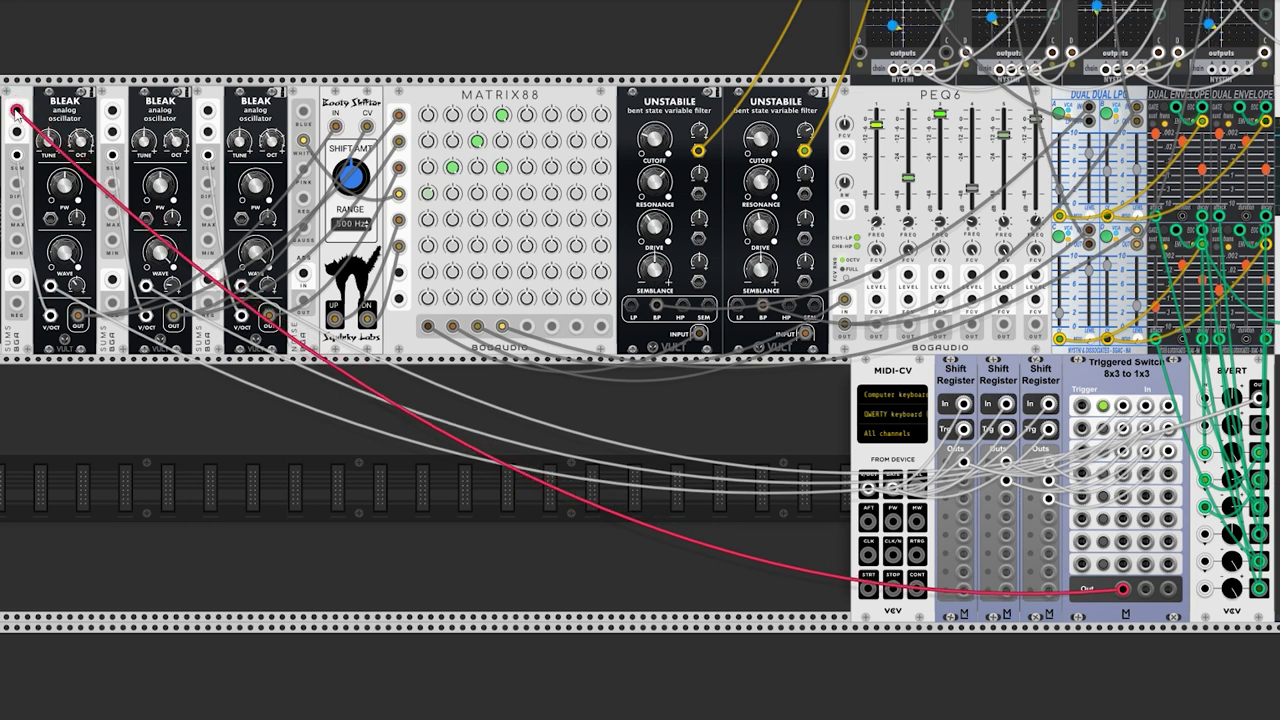
pyautogui.moveTo(1145, 590); pyautogui.dragTo(112, 110)
pyautogui.moveTo(1168, 590); pyautogui.dragTo(208, 110)
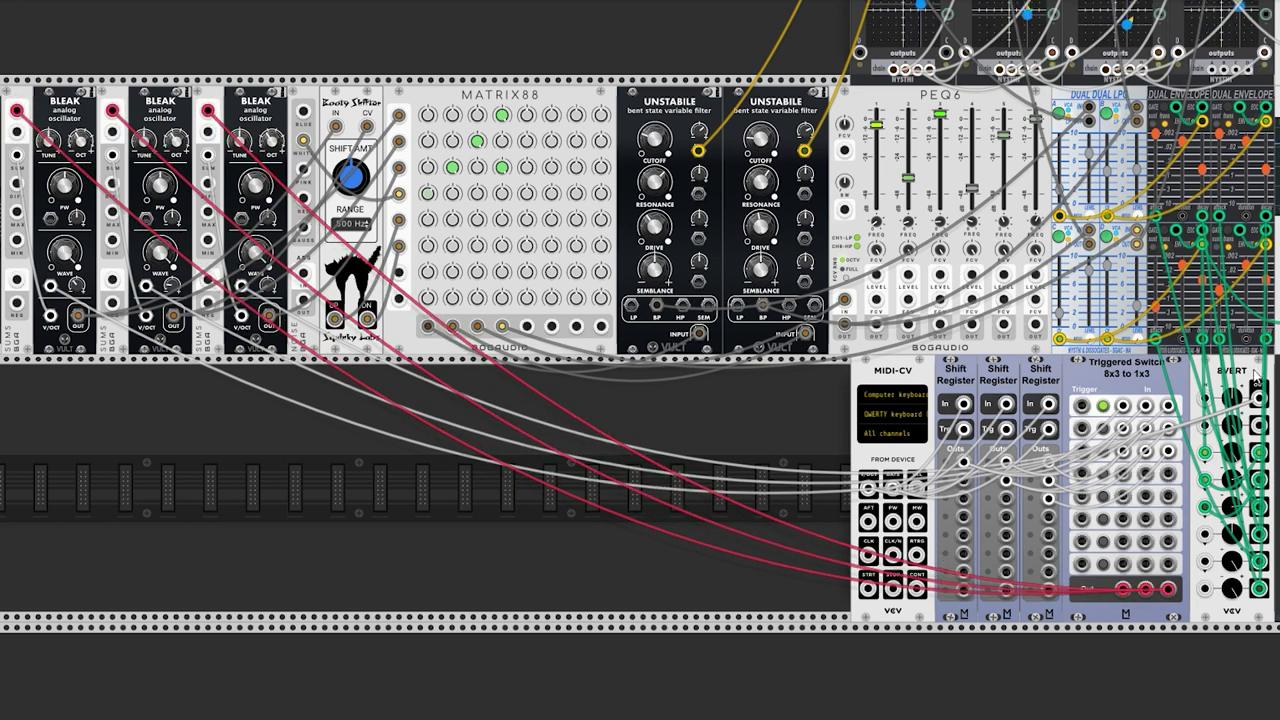